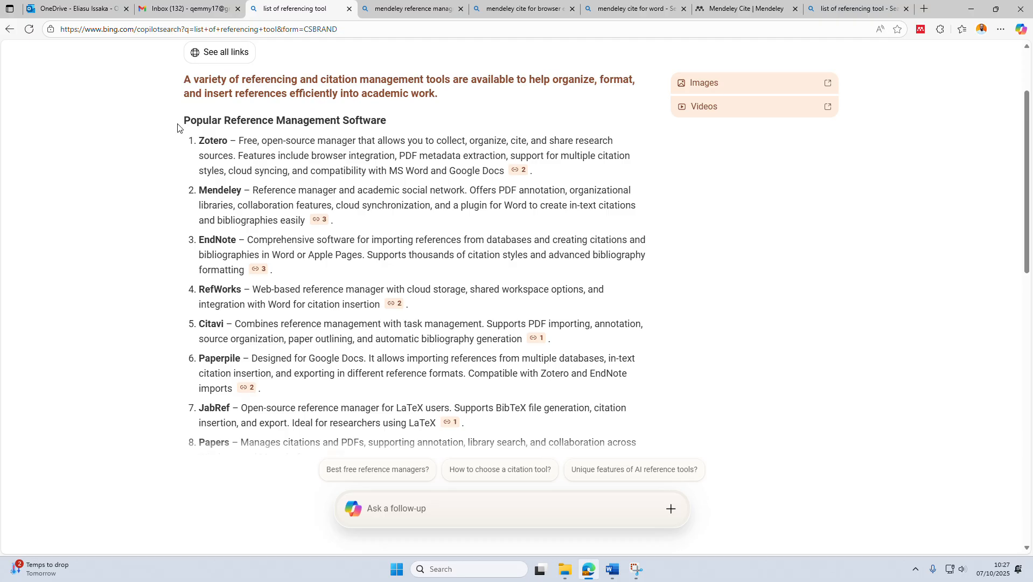
Step: Open the Mendeley Reference Manager website from the existing search results and sign in through Birmingham City University
left_click(401, 9)
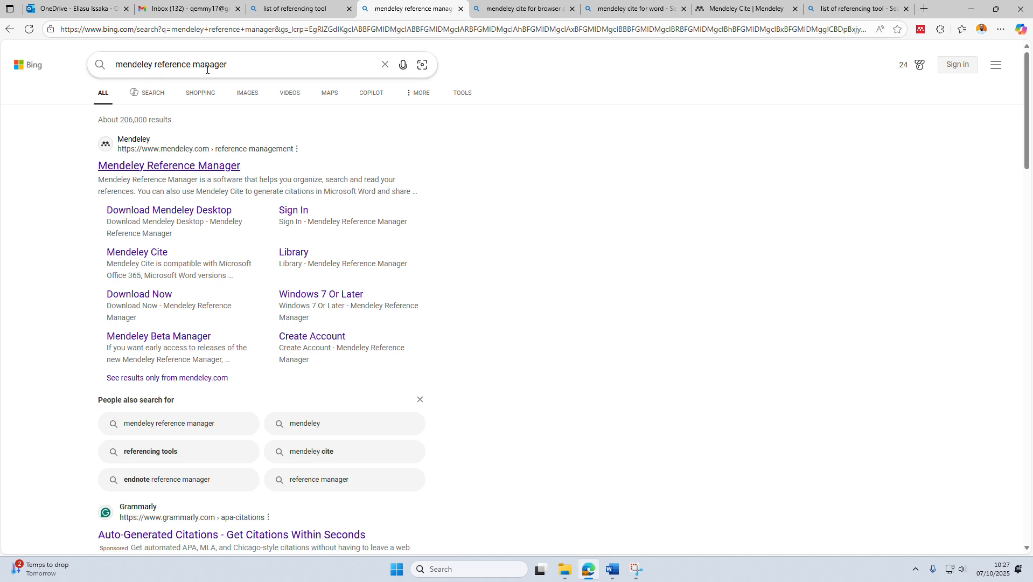
left_click(115, 171)
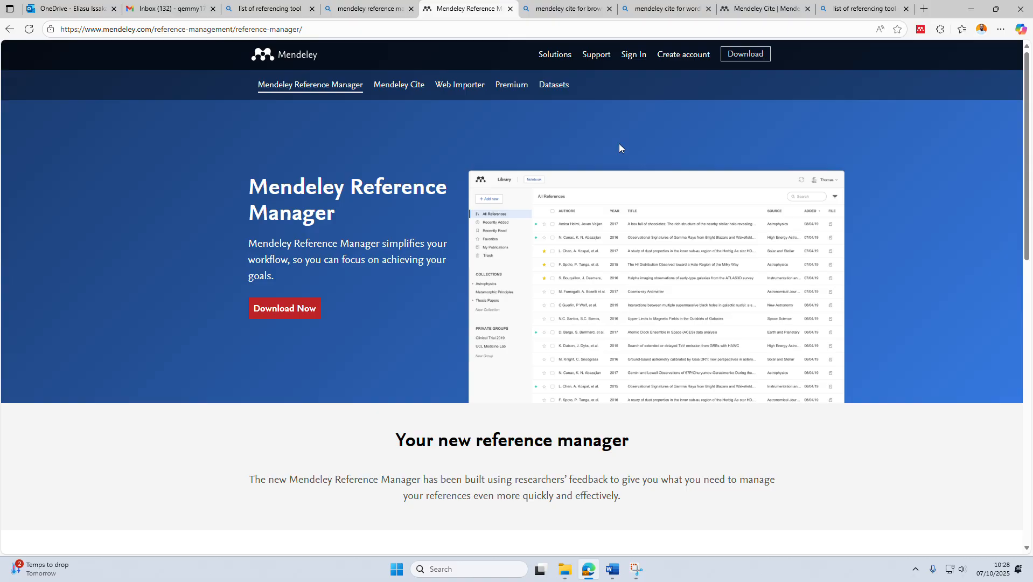
left_click(626, 65)
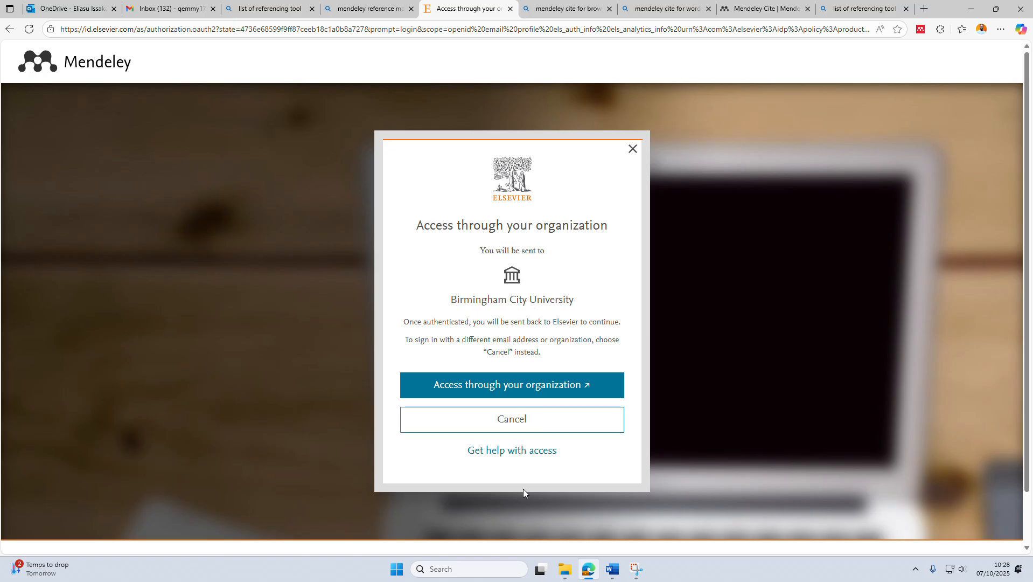
left_click(485, 391)
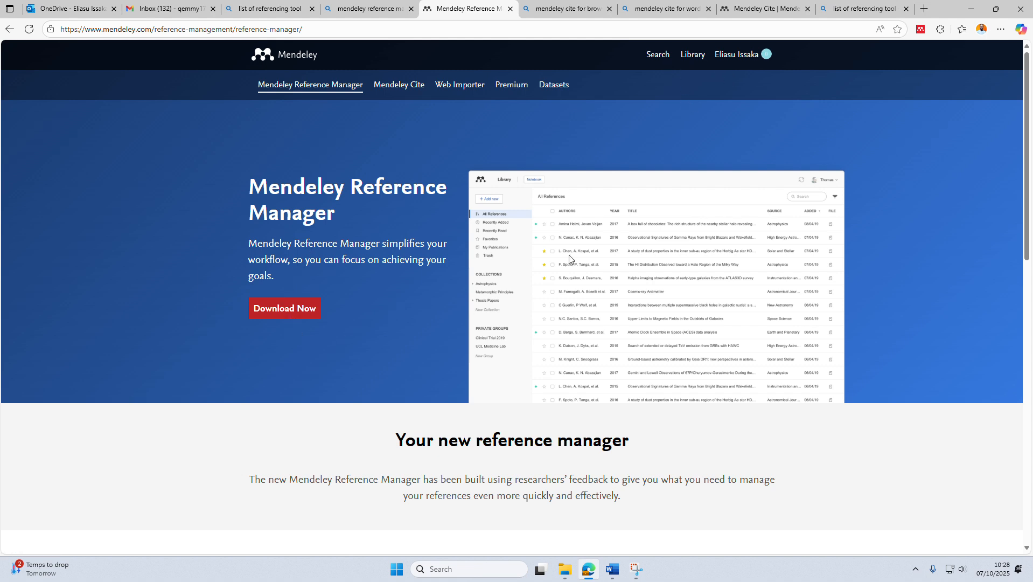
Step: Open the Mendeley reference library and look through its list of collections
left_click(689, 60)
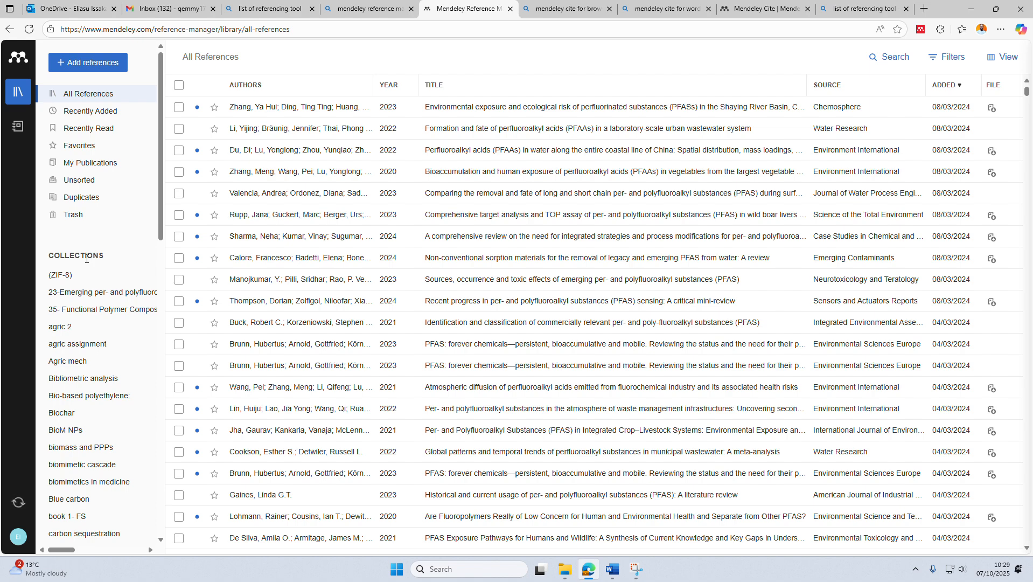
scroll(74, 327, "down", 9)
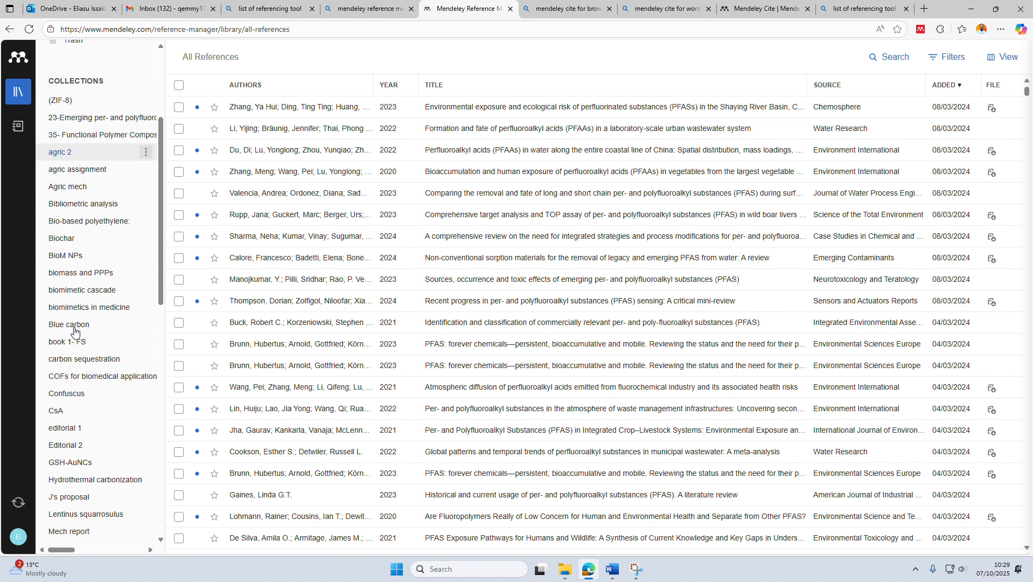
scroll(74, 333, "down", 4)
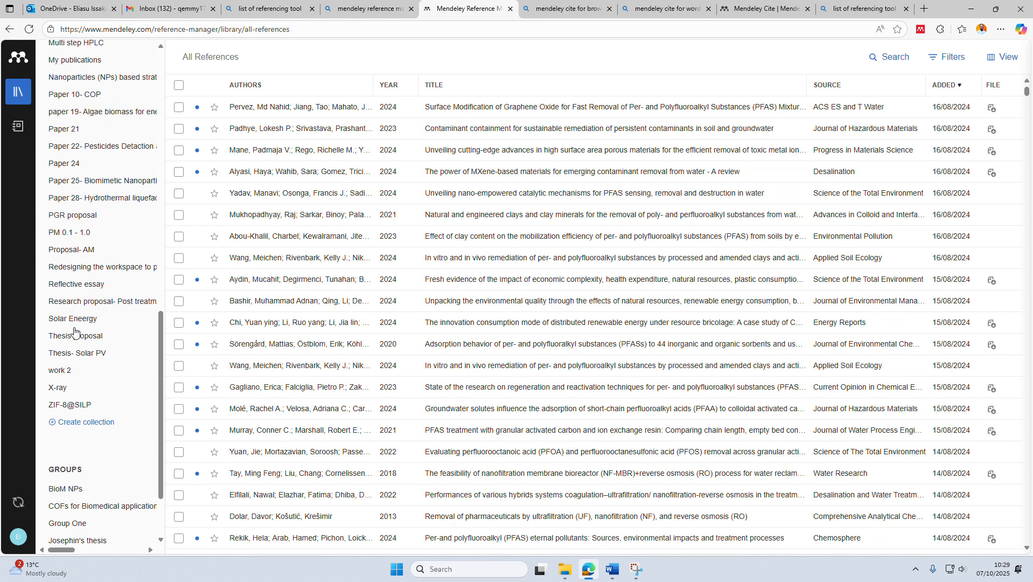
left_click(80, 420)
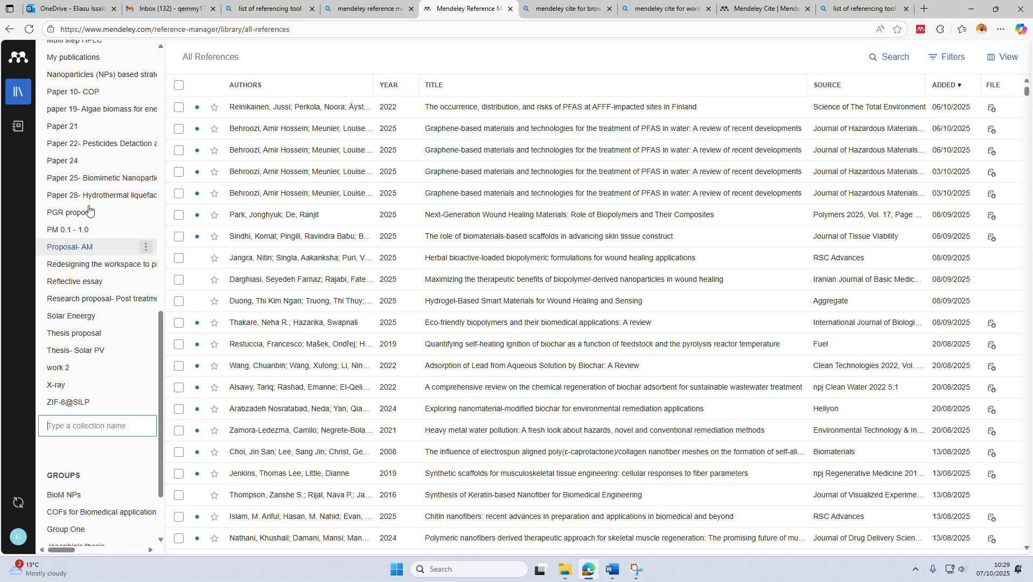
scroll(90, 211, "up", 5)
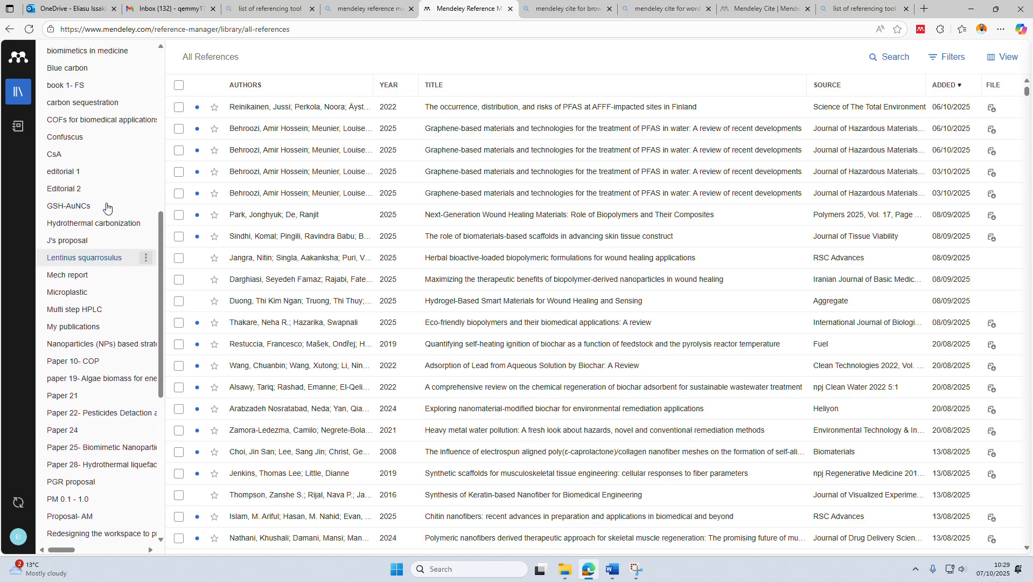
scroll(106, 207, "up", 2)
scroll(107, 207, "down", 8)
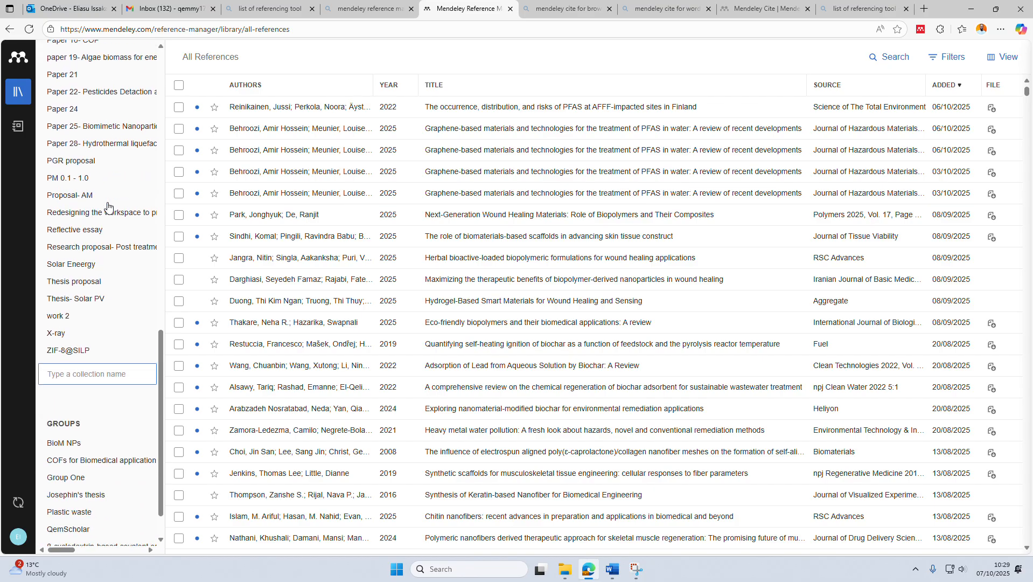
scroll(107, 207, "down", 1)
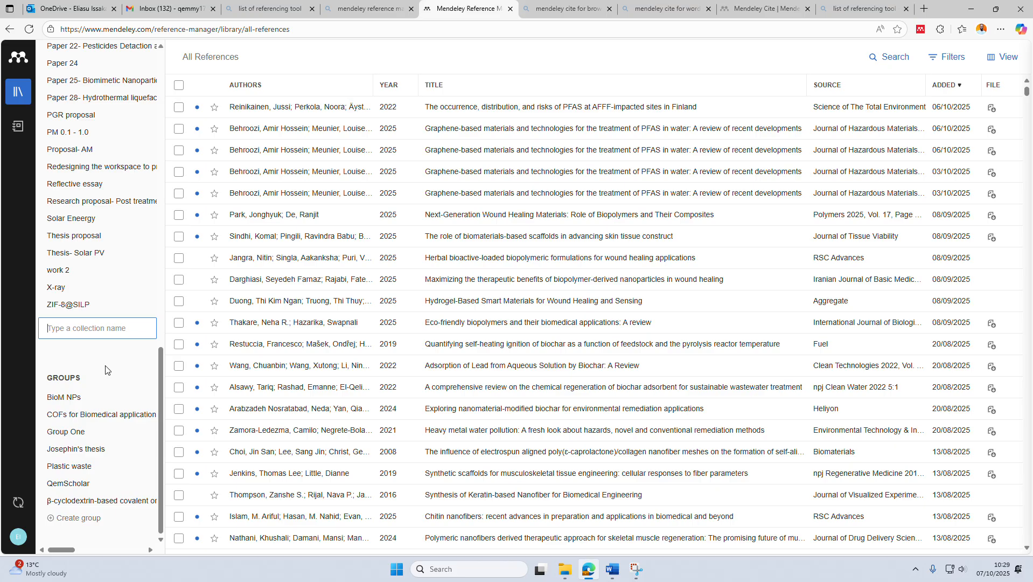
left_click(145, 398)
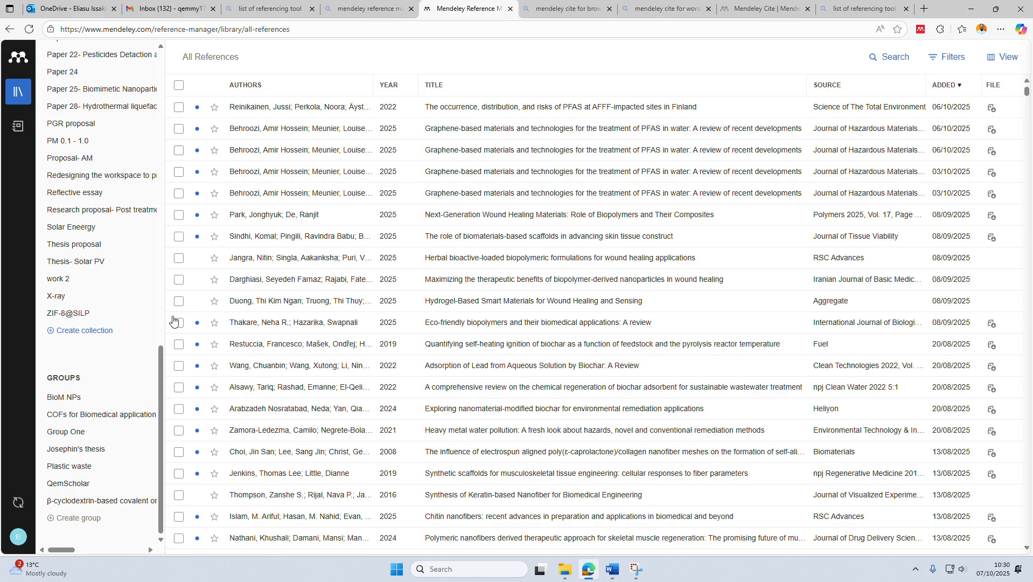
scroll(143, 302, "up", 2)
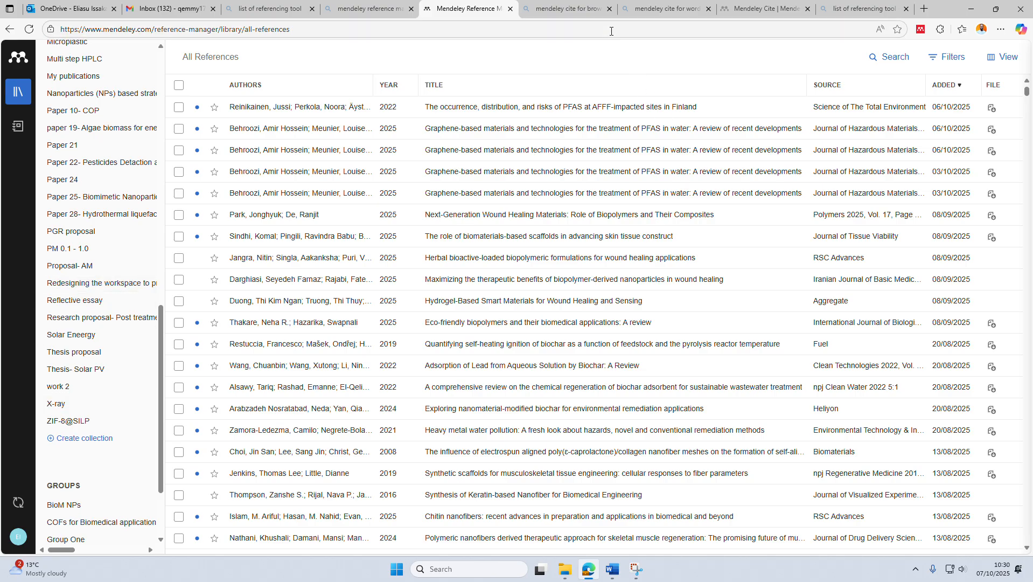
Step: Review the already open search results for the Mendeley Cite browser extension and for Mendeley Cite for Word
left_click(566, 8)
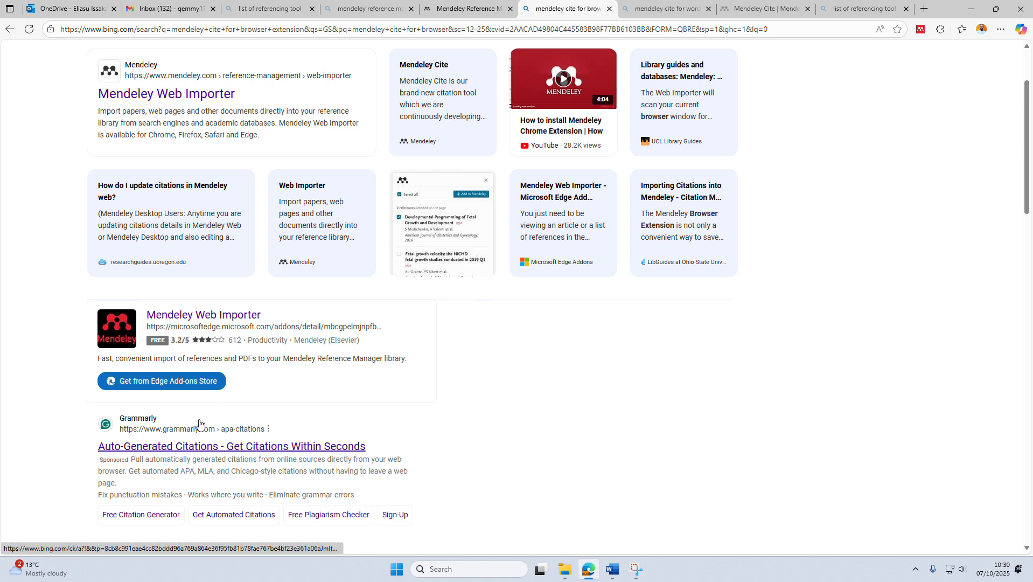
left_click(639, 6)
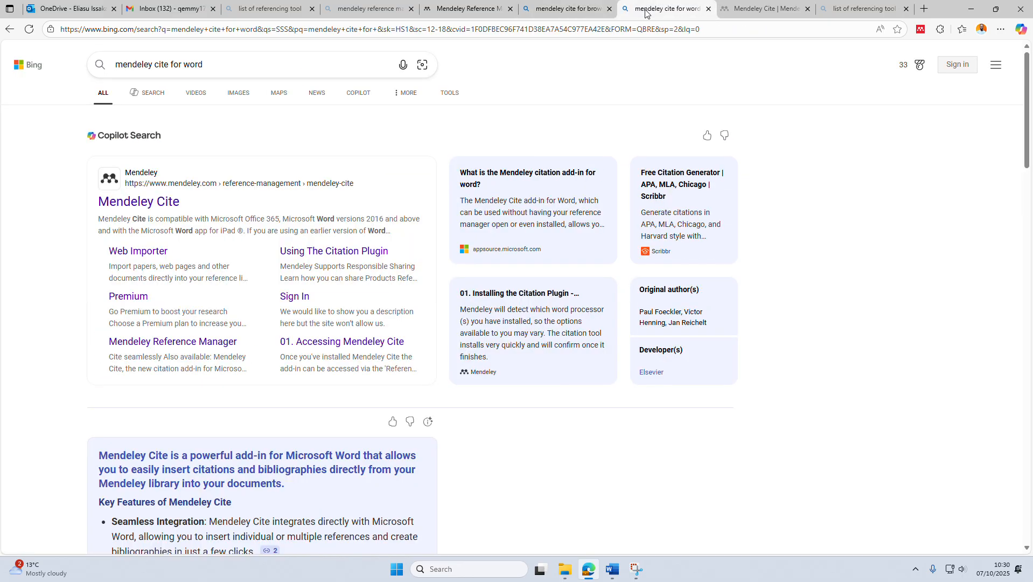
left_click(599, 15)
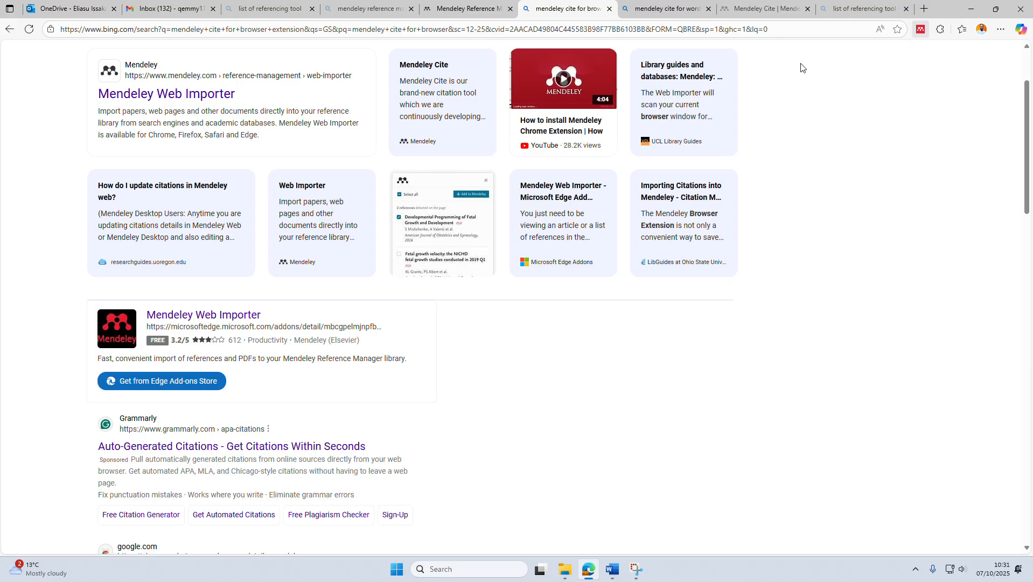
left_click(655, 7)
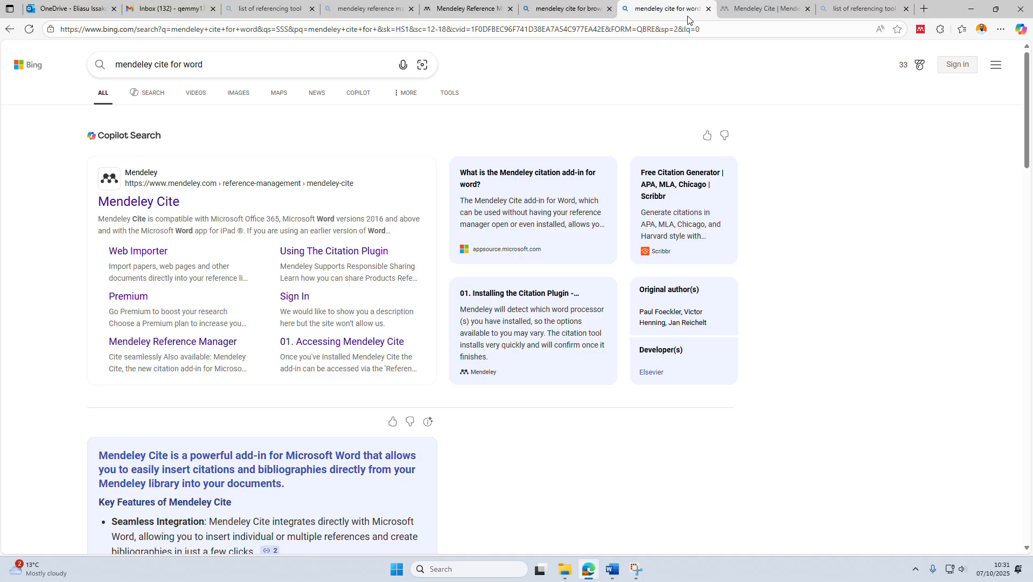
Step: Open a new browser tab ready for a web search
left_click(926, 9)
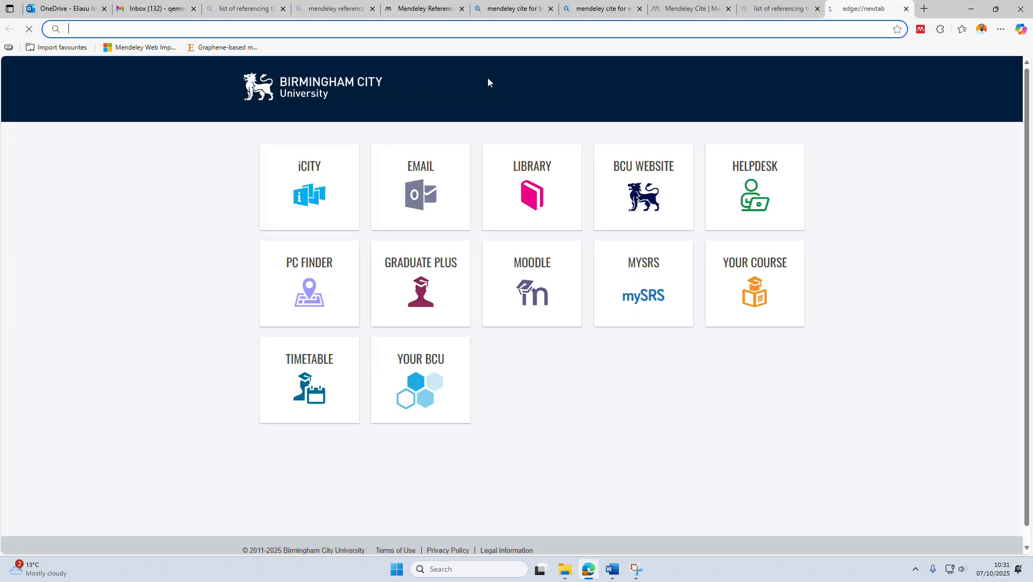
left_click(365, 30)
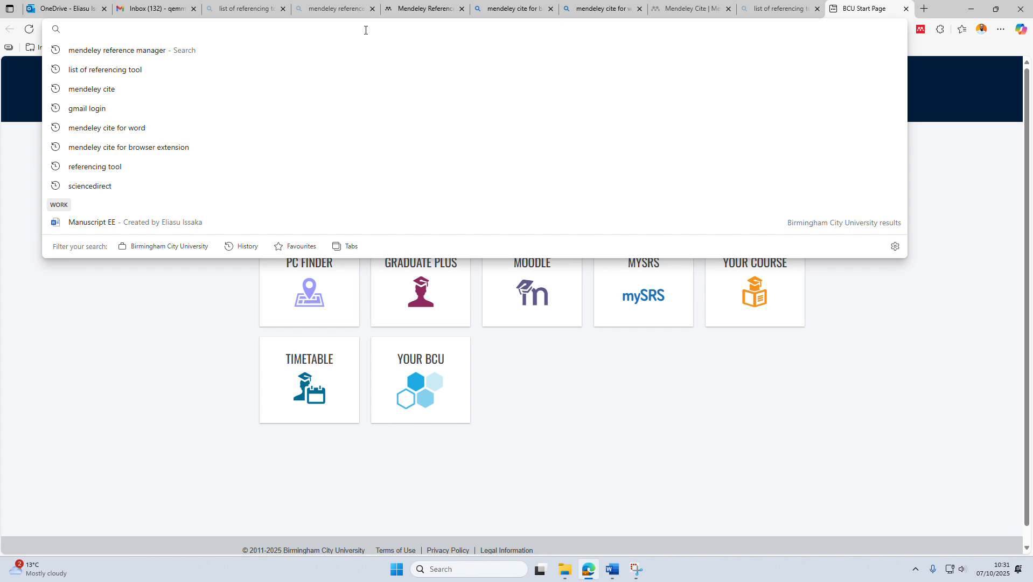
type("pesti")
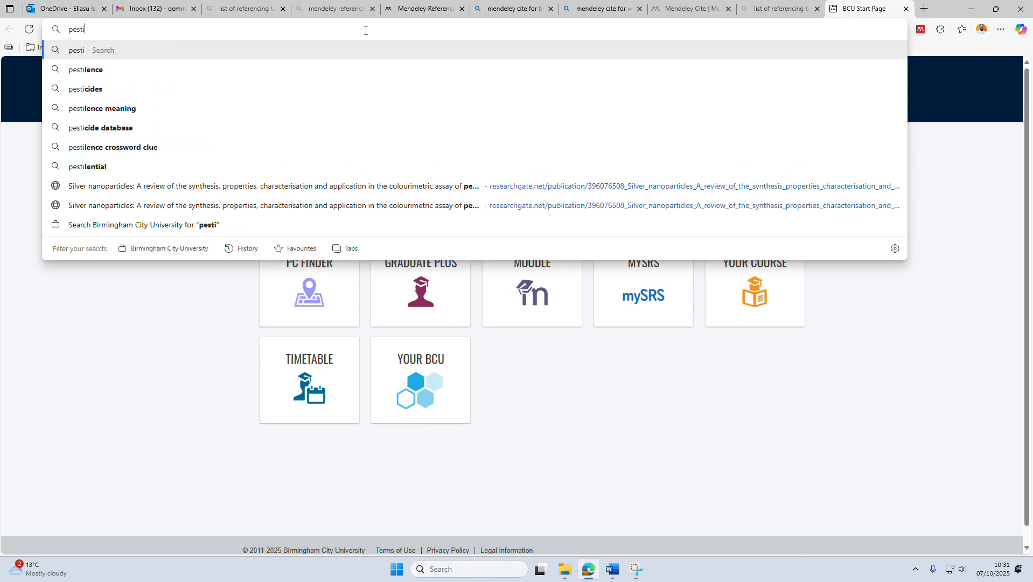
type("cides")
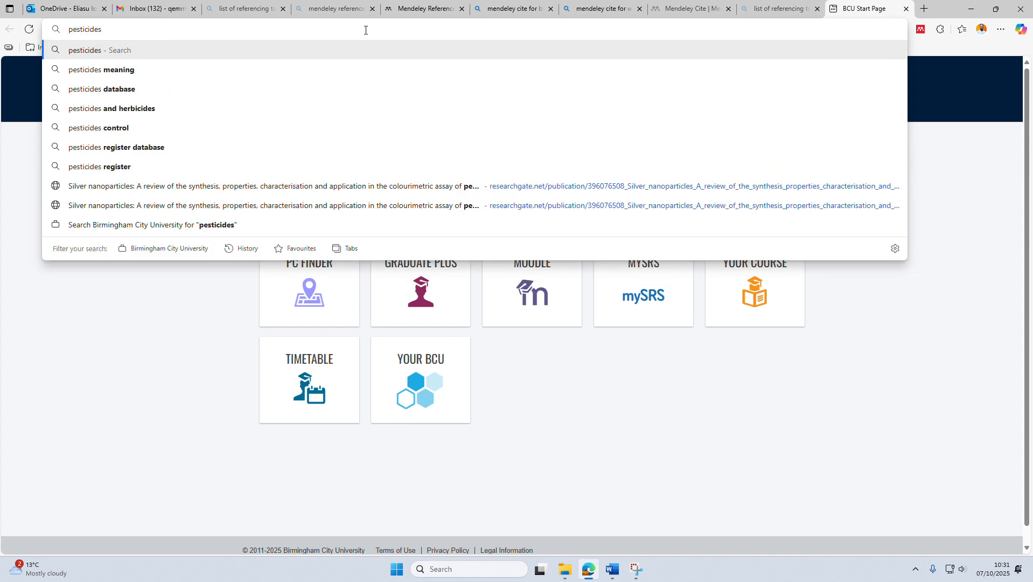
key("BackSpace")
key("BackSpace")
key("BackSpace")
key("BackSpace")
key("BackSpace")
key("BackSpace")
key("BackSpace")
key("BackSpace")
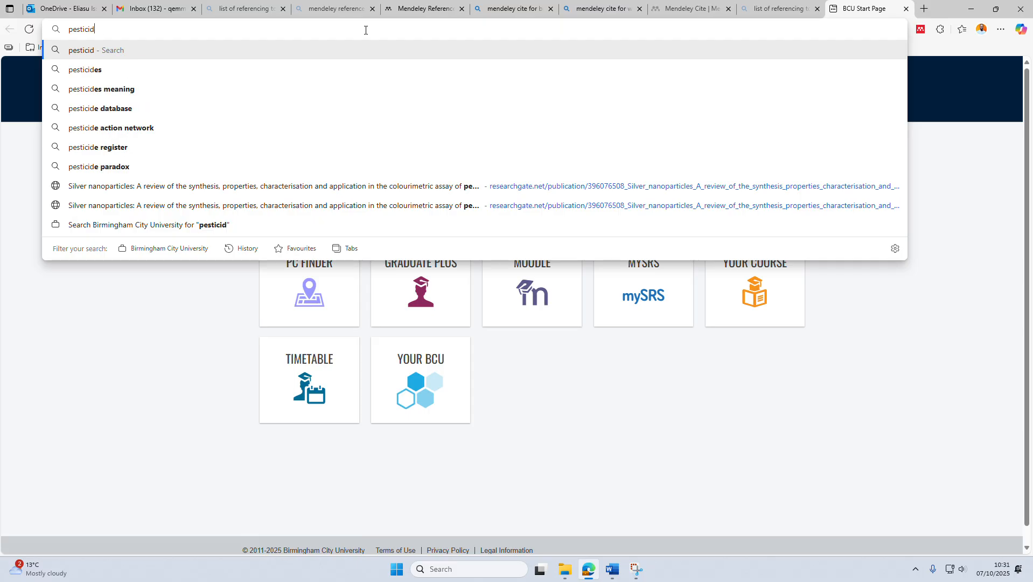
key("BackSpace")
key("BackSpace")
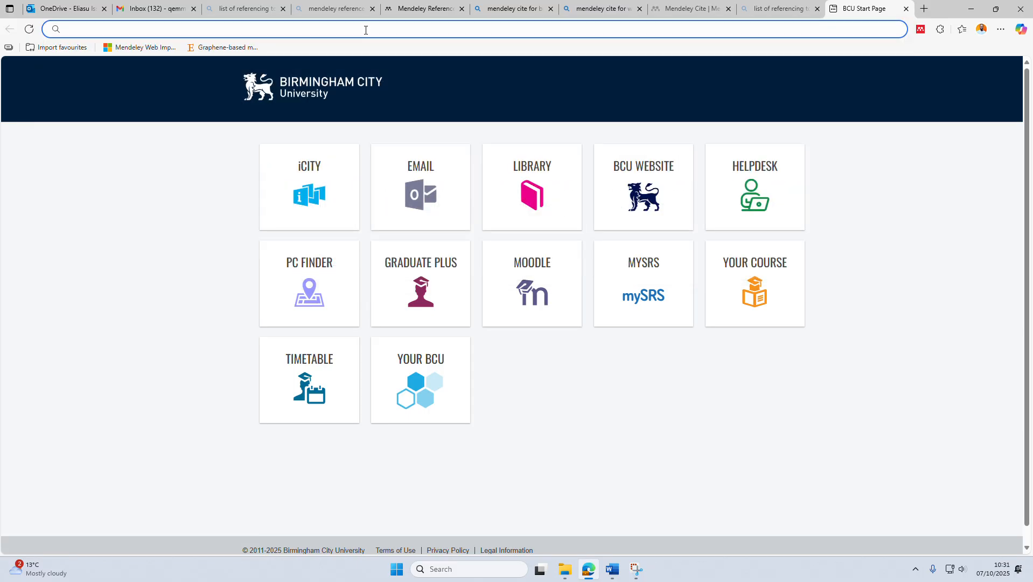
Step: Search the web for "sciencedirect" and open the ScienceDirect.com website from the results
type("scie")
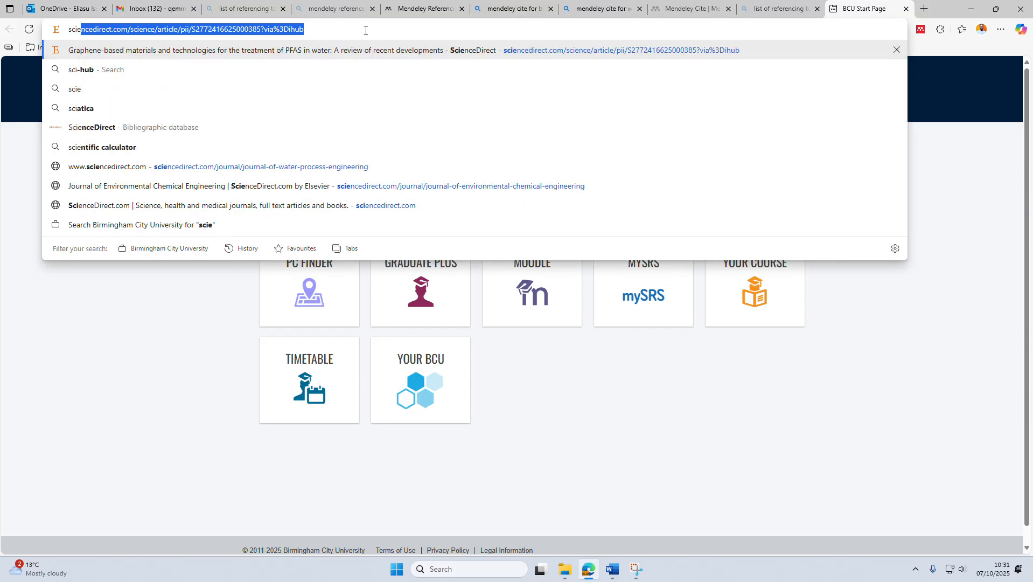
type("ncedirect")
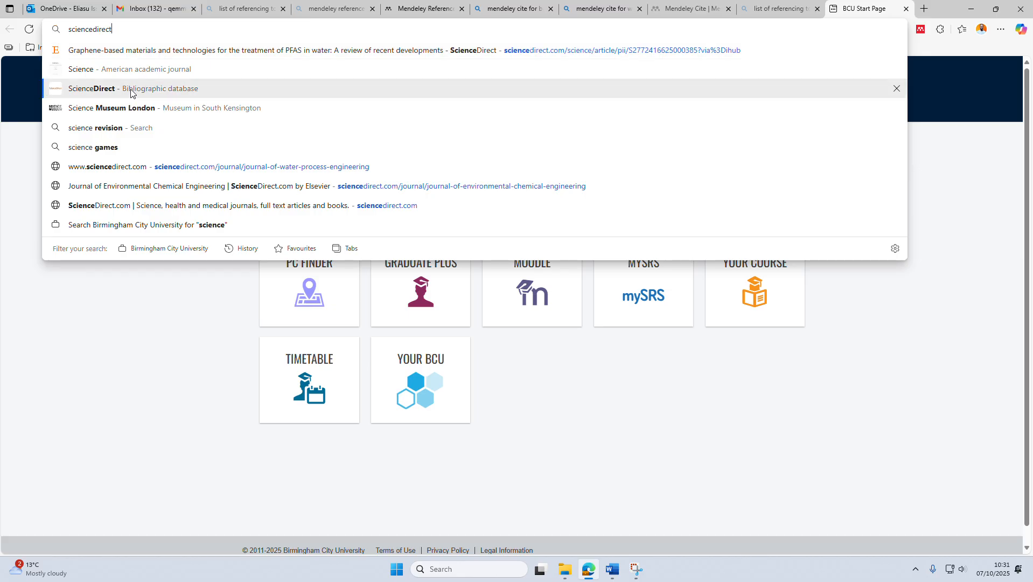
left_click(202, 89)
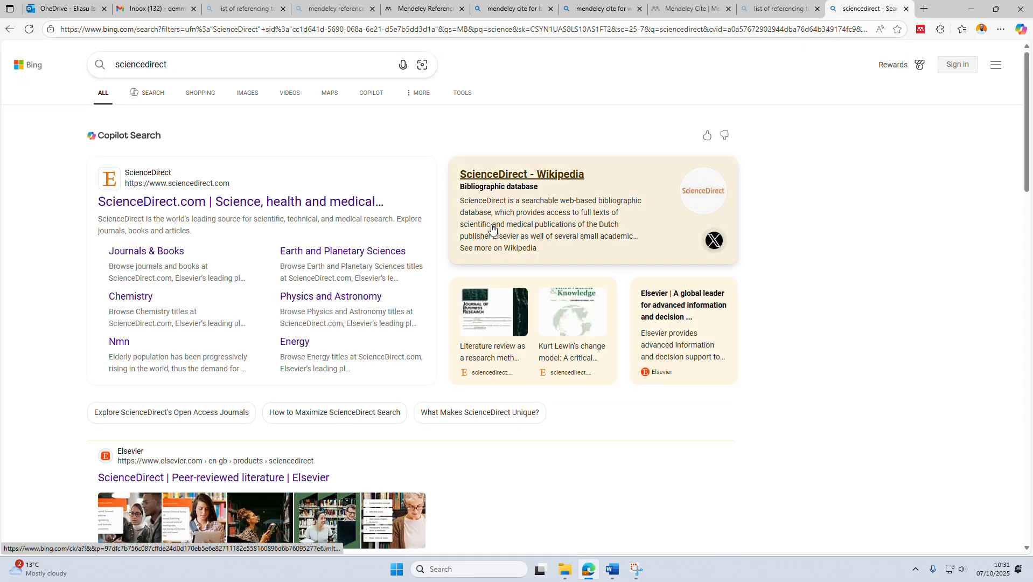
left_click(138, 202)
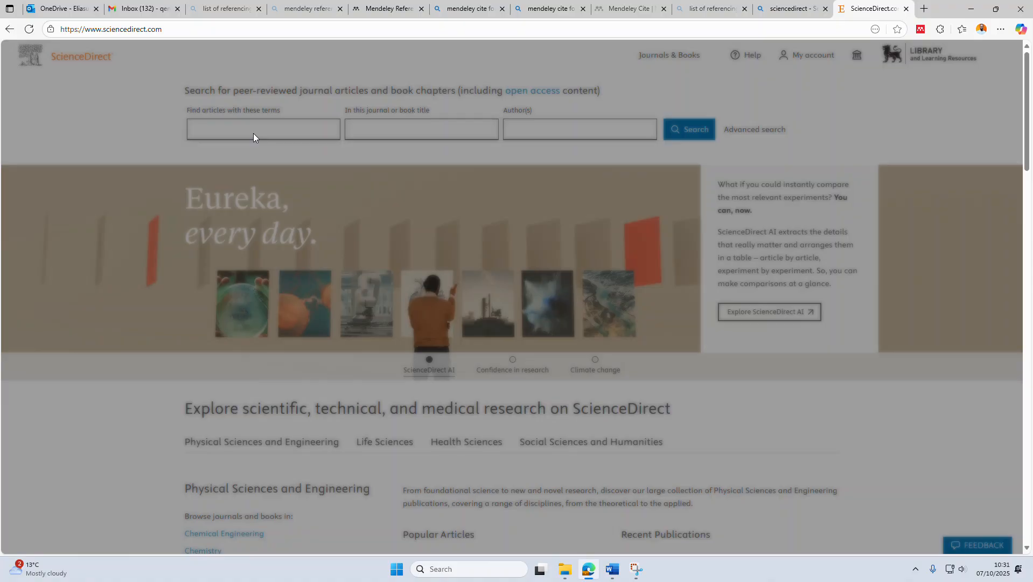
Step: Search ScienceDirect for articles with the term "pesticides"
left_click(254, 133)
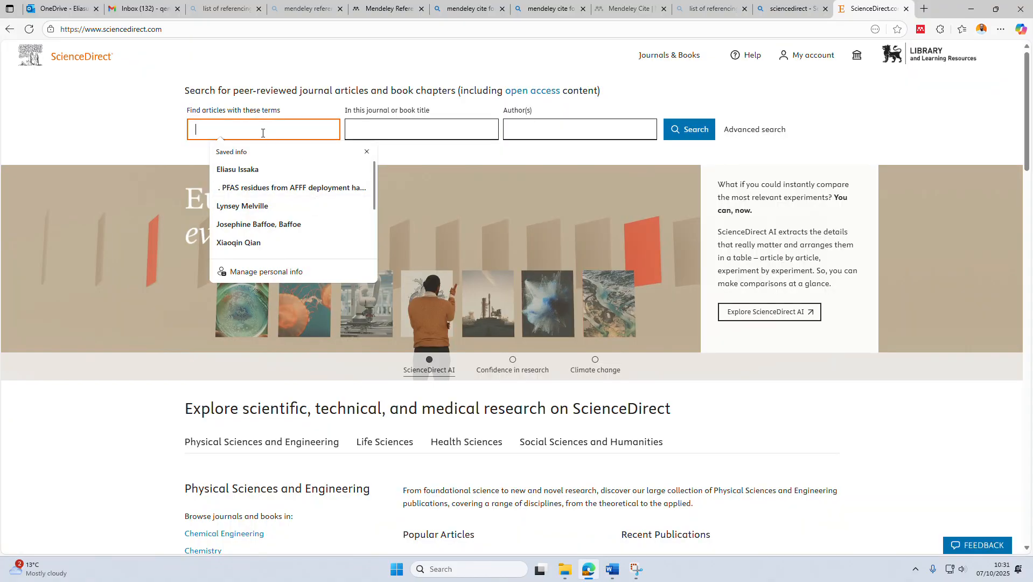
type("pestici")
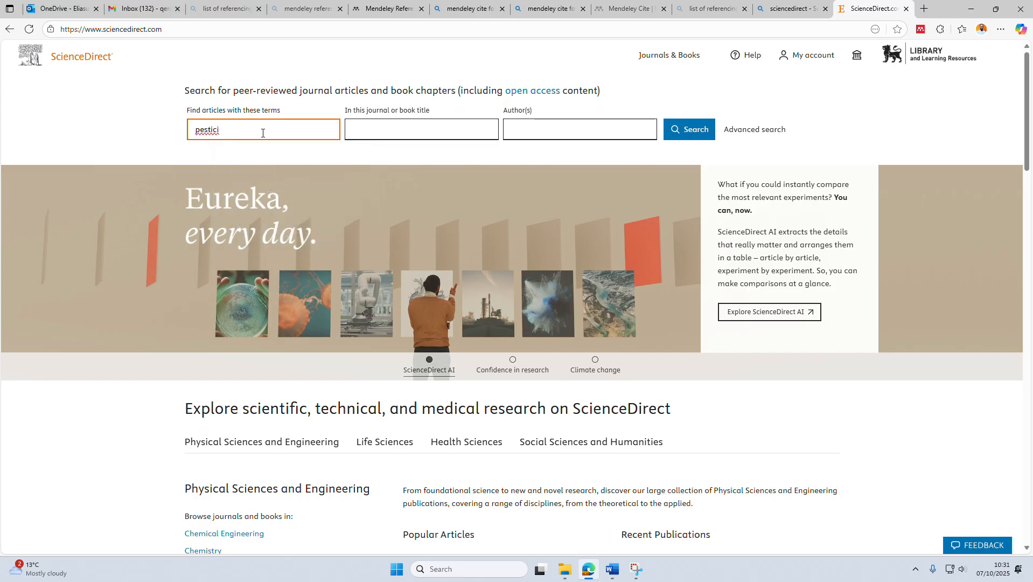
type("des")
key("Return")
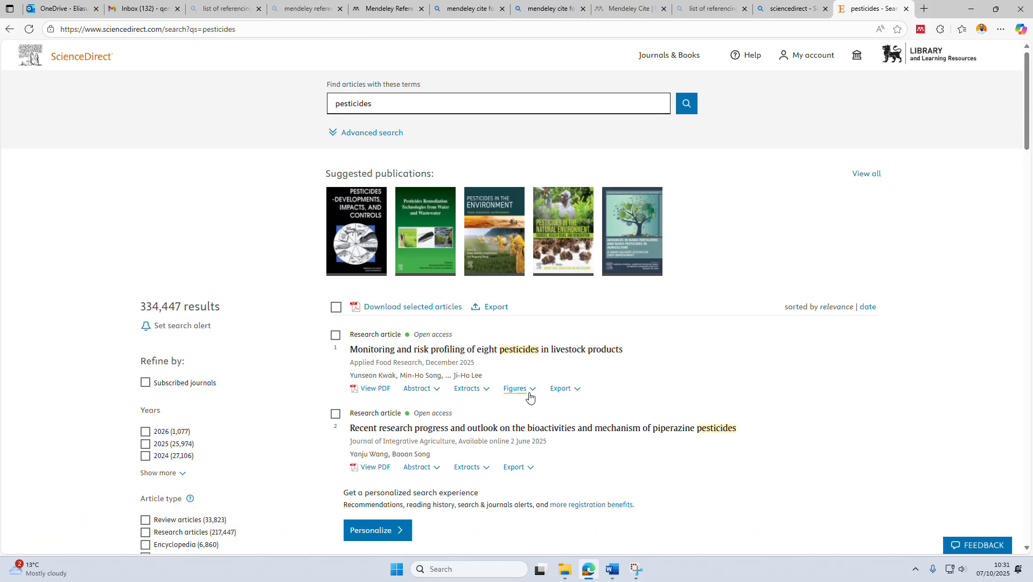
Step: Open the article "Monitoring and risk profiling of eight pesticides in livestock products" and close the Reading Assistant
scroll(530, 397, "down", 1)
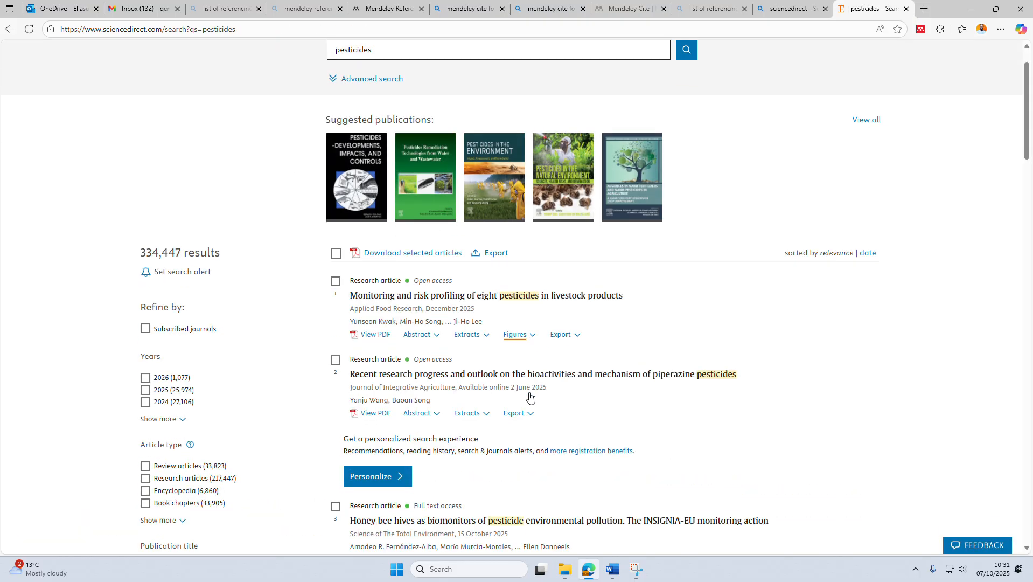
left_click(377, 300)
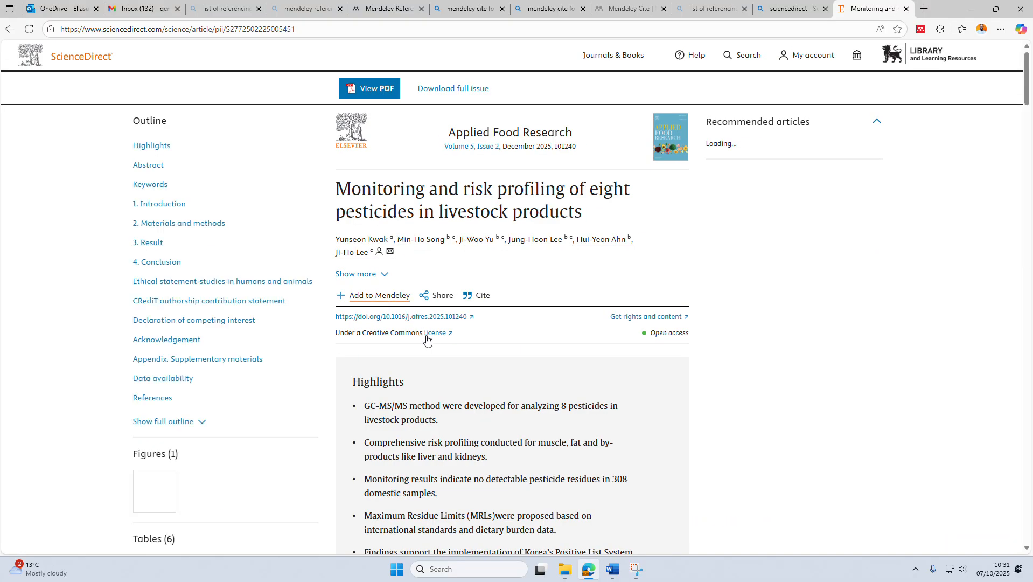
scroll(428, 338, "down", 8)
scroll(428, 335, "up", 5)
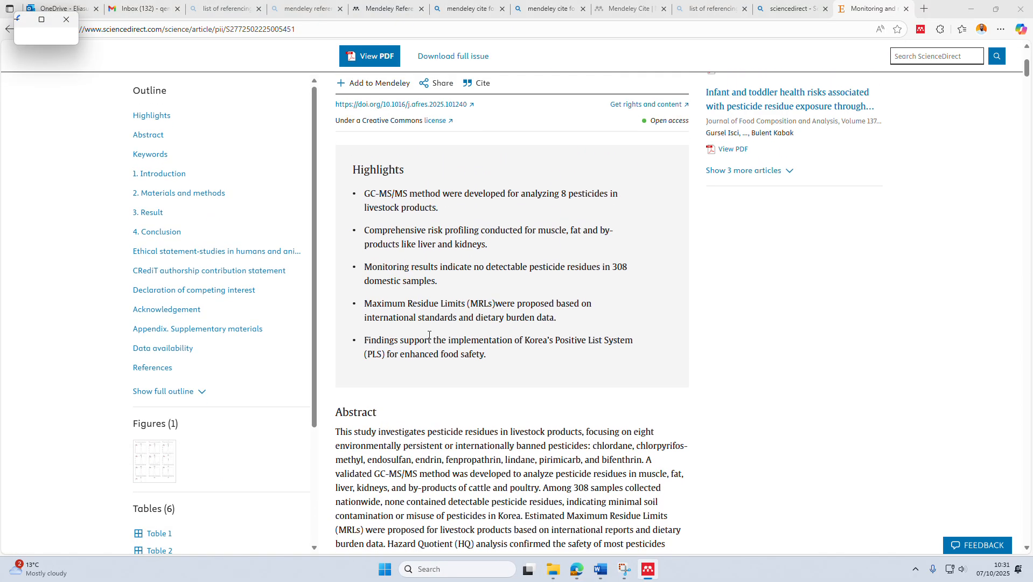
scroll(429, 335, "up", 4)
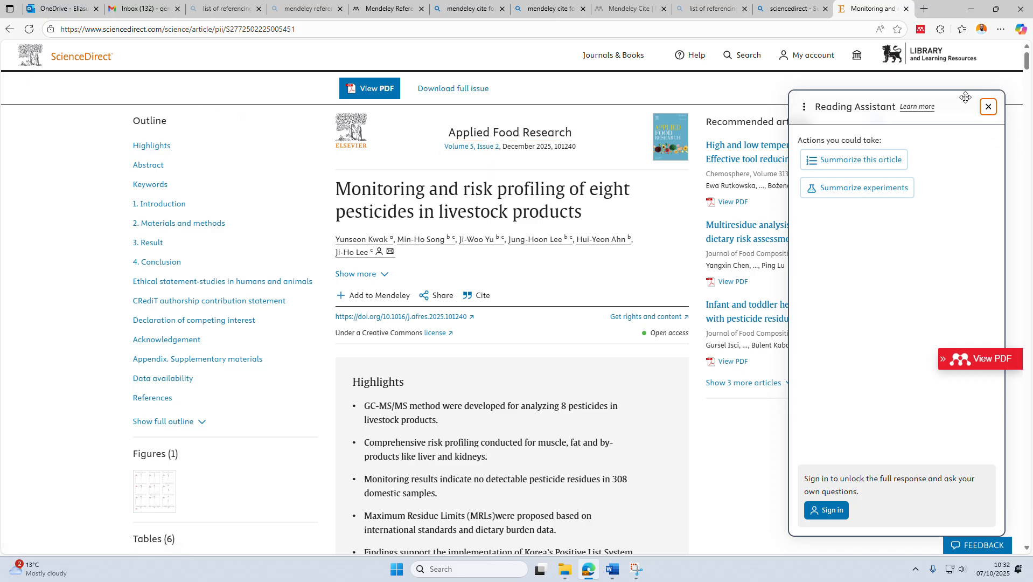
left_click(988, 106)
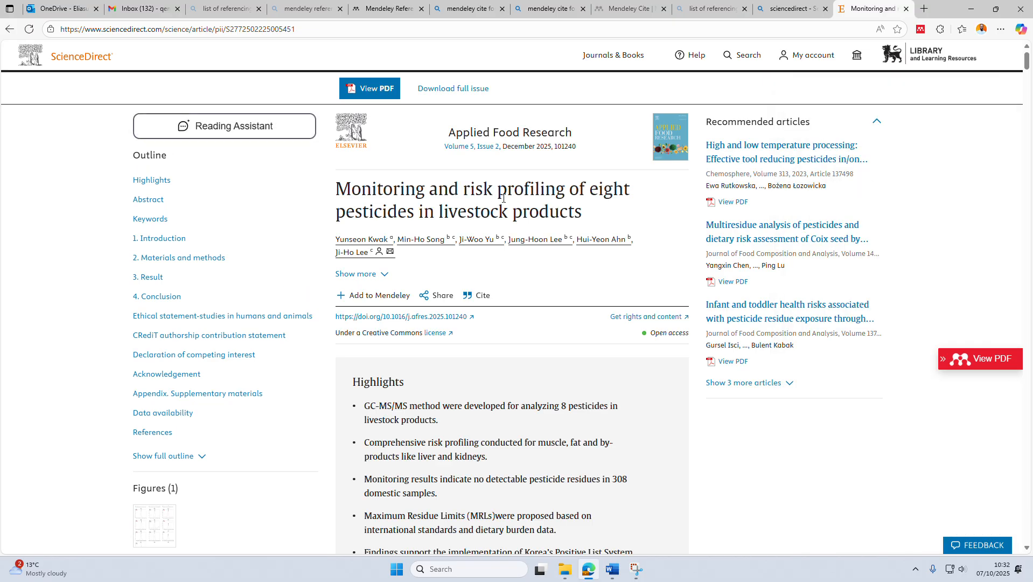
Step: Look through the pesticide article, reload its page, and open the Mendeley Web Importer for it
scroll(454, 215, "down", 10)
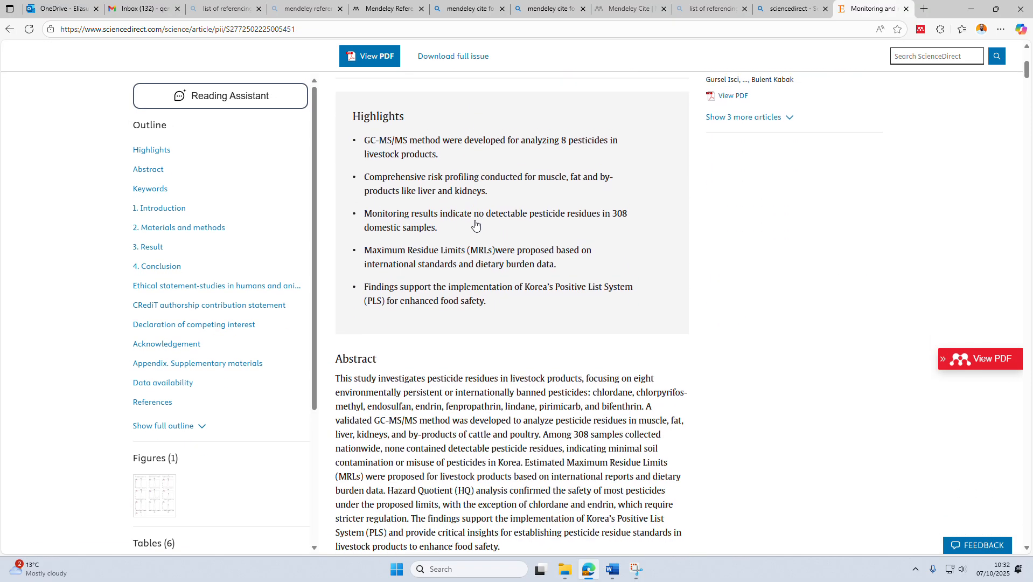
scroll(475, 224, "down", 5)
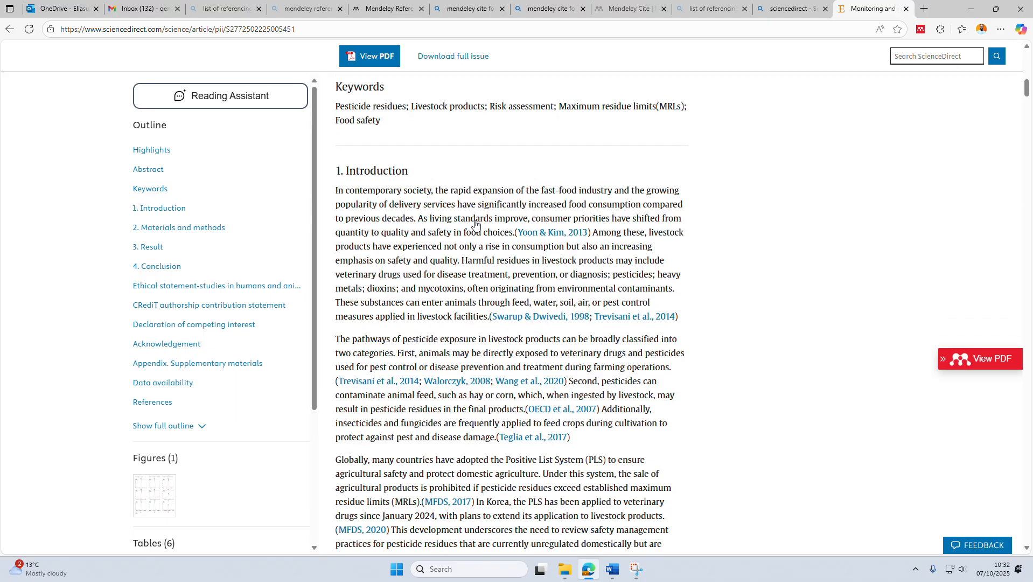
scroll(475, 224, "up", 7)
scroll(475, 224, "up", 6)
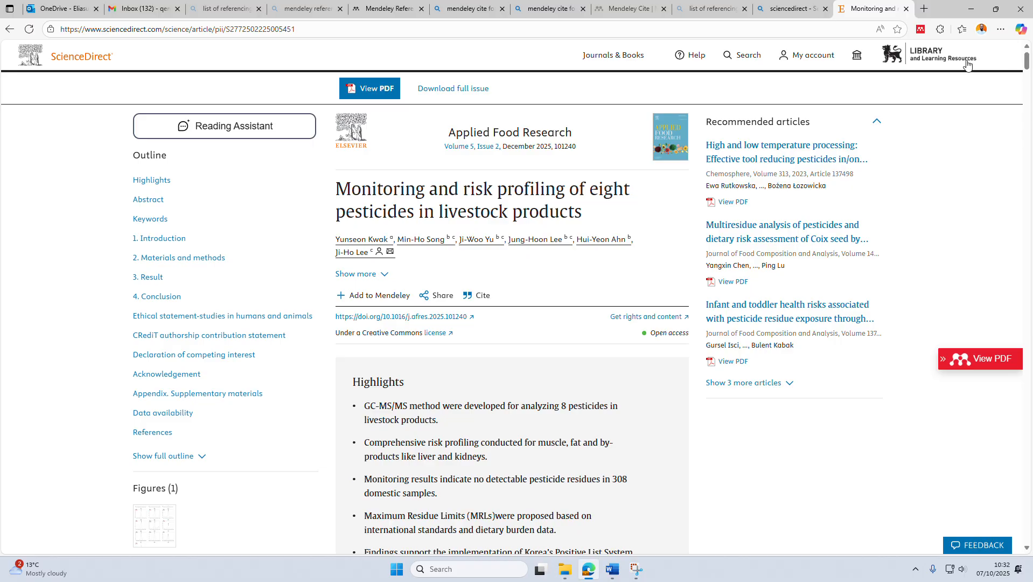
left_click(29, 28)
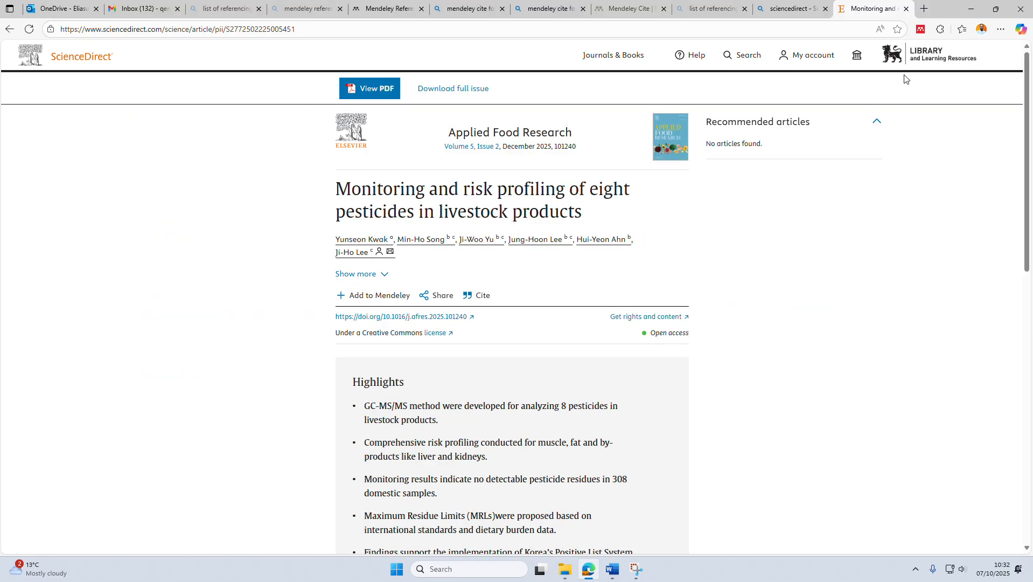
left_click(921, 29)
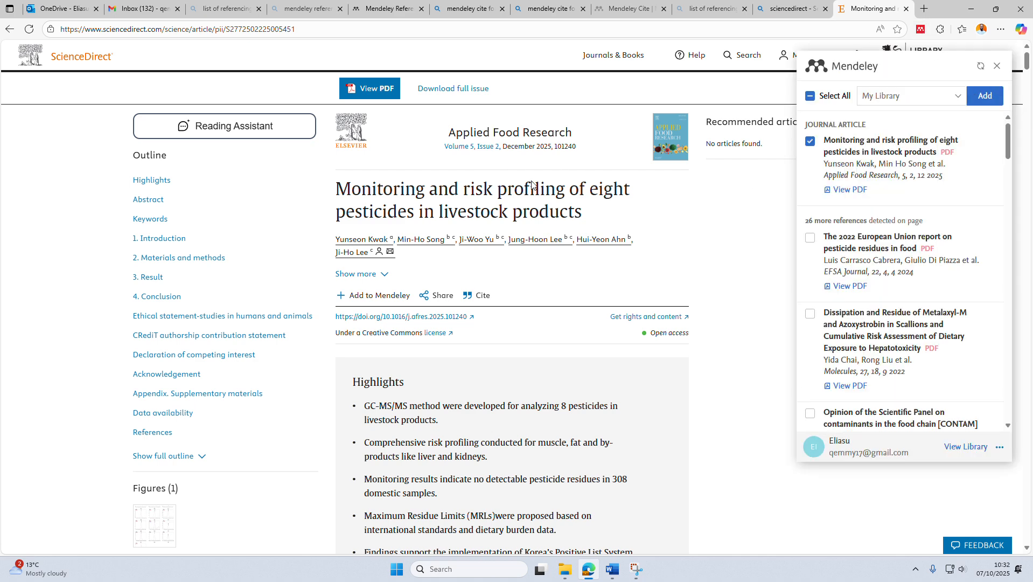
Step: Examine the collections and private groups available as save destinations in the Mendeley Web Importer, and close the importer
left_click(878, 96)
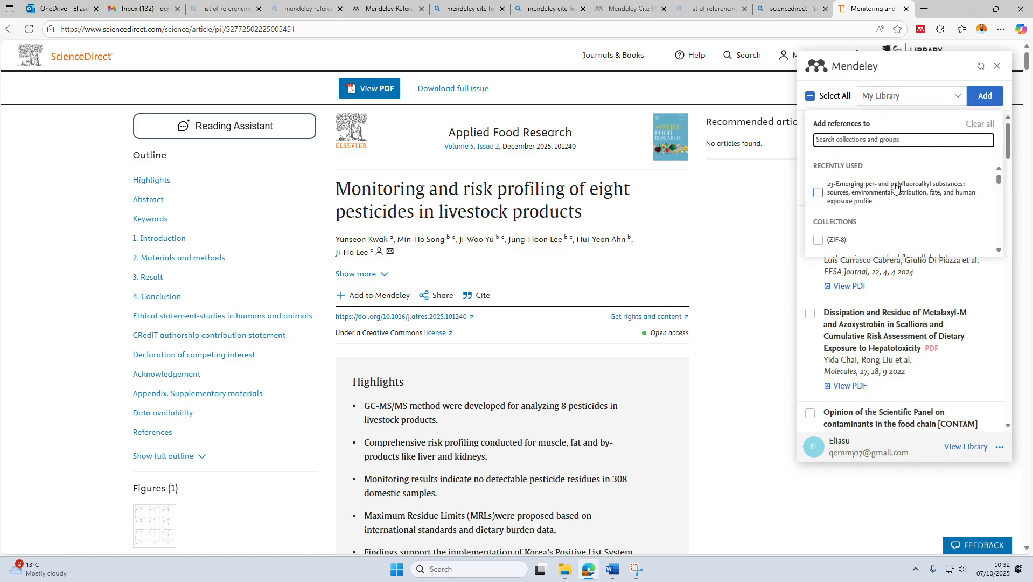
scroll(846, 197, "down", 5)
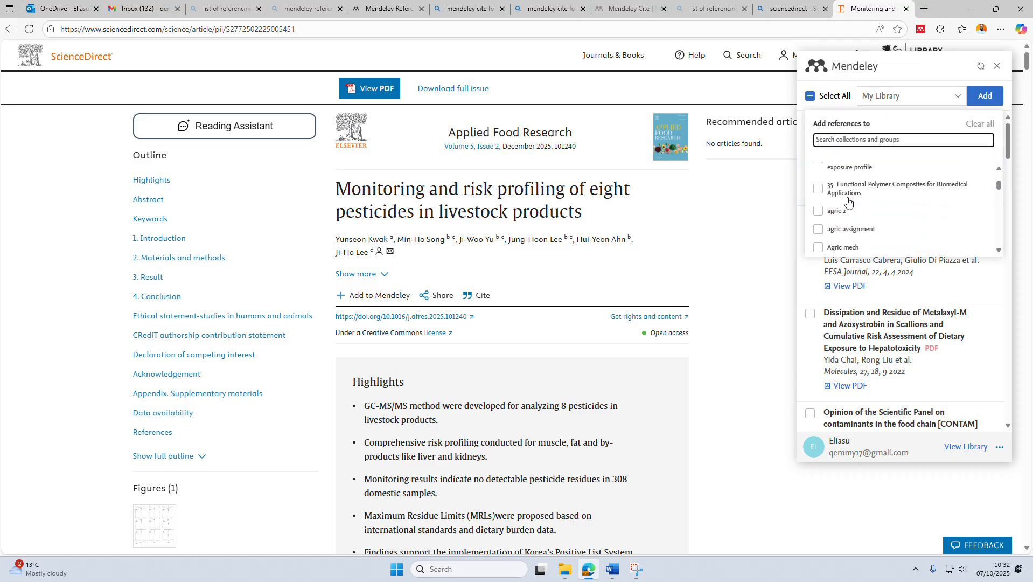
scroll(848, 202, "down", 8)
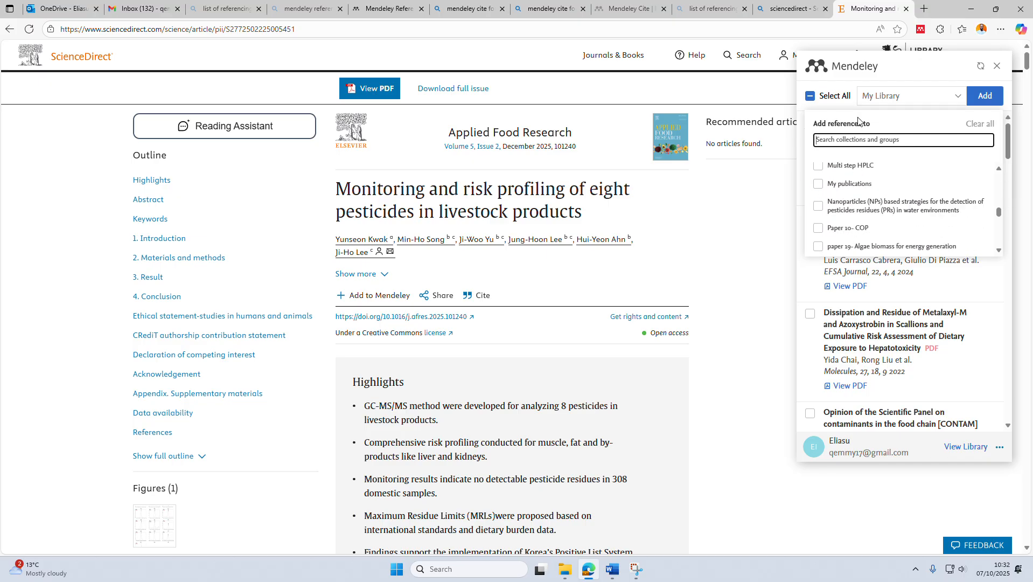
scroll(868, 222, "down", 8)
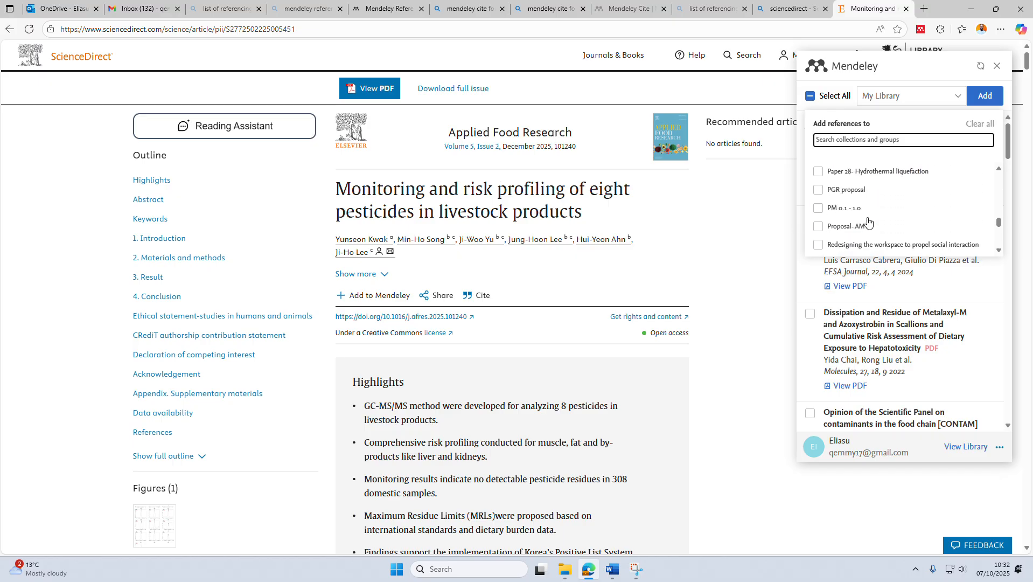
scroll(868, 221, "down", 3)
scroll(868, 222, "up", 3)
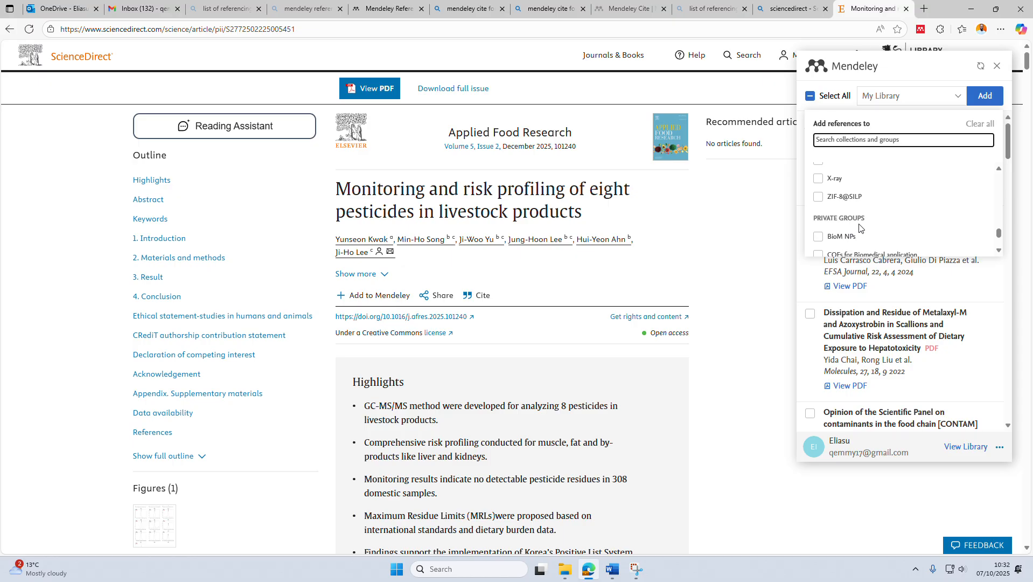
scroll(859, 237, "down", 3)
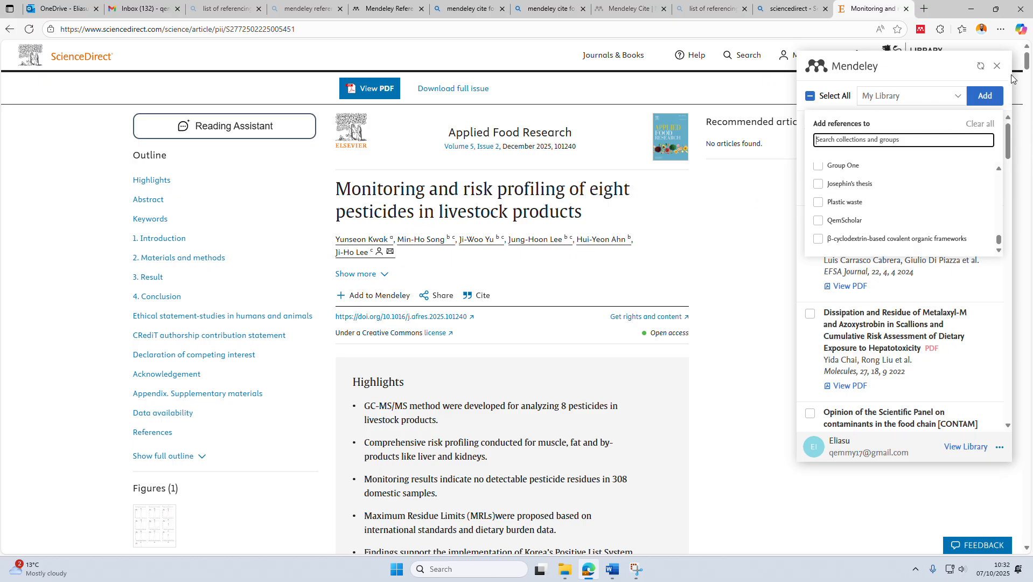
left_click(997, 66)
Step: Review the All References list in the online Mendeley library and the Mendeley Cite download page
left_click(291, 9)
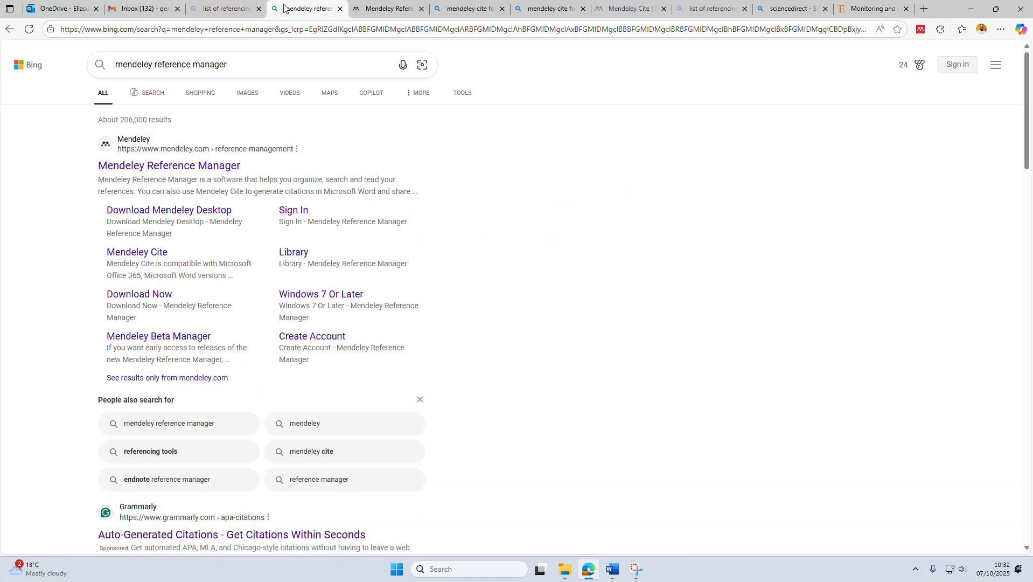
left_click(383, 13)
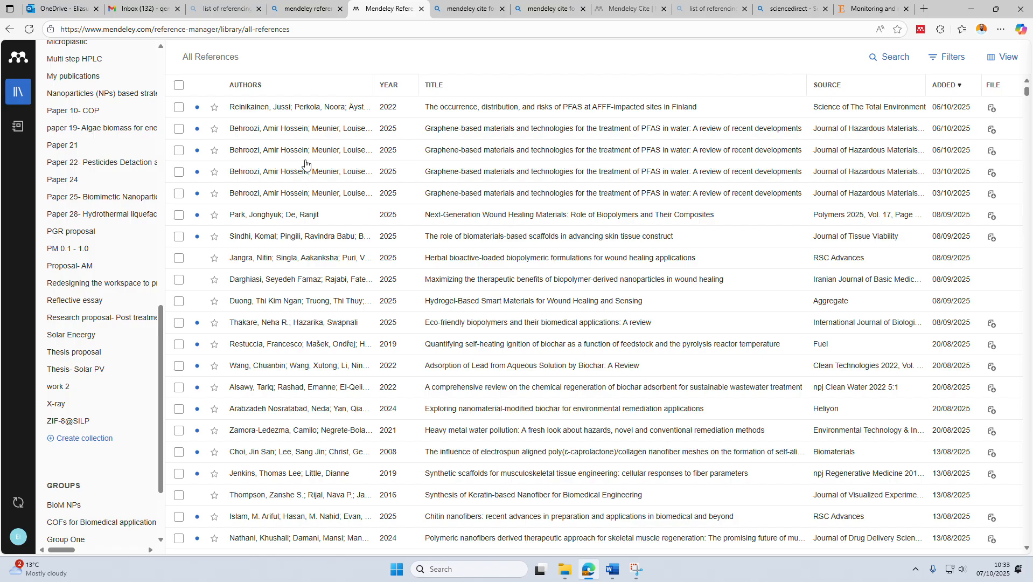
left_click(623, 10)
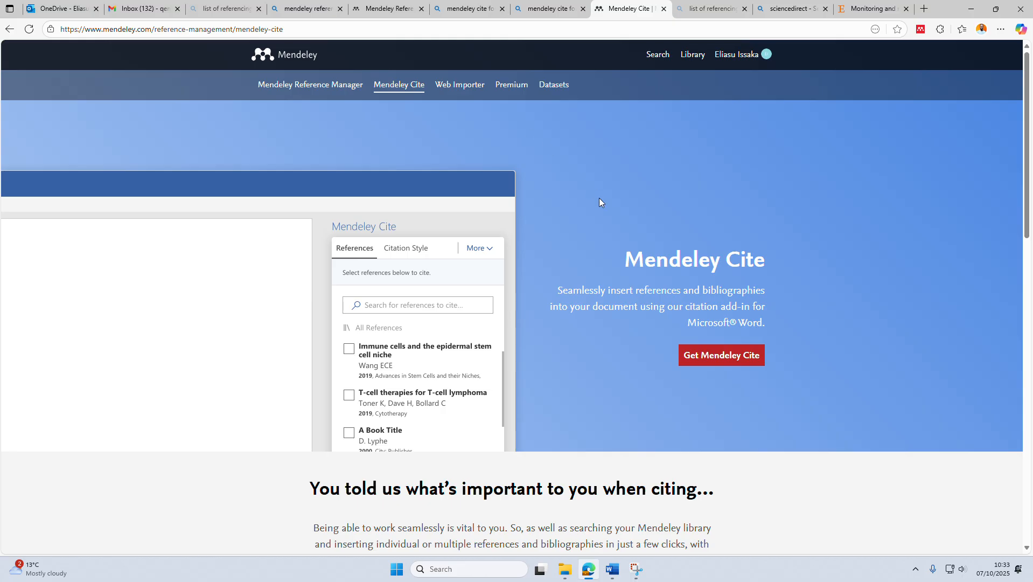
left_click(711, 9)
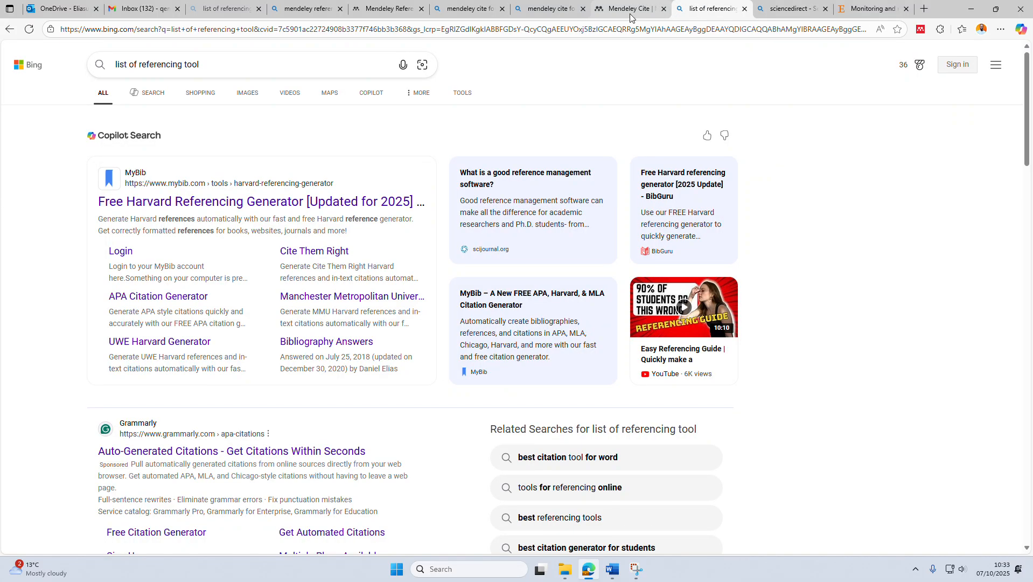
mouse_move(622, 11)
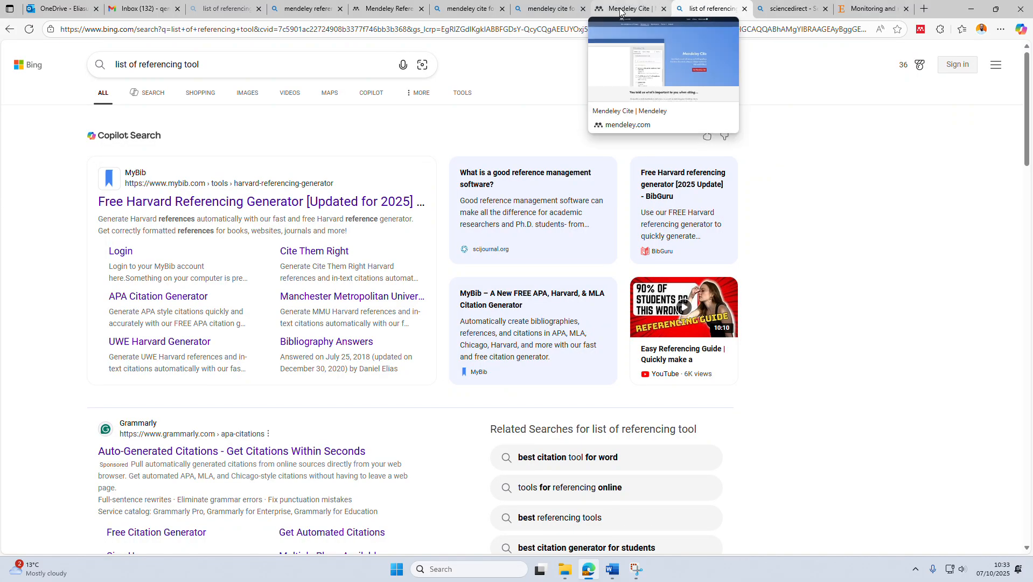
left_click(622, 11)
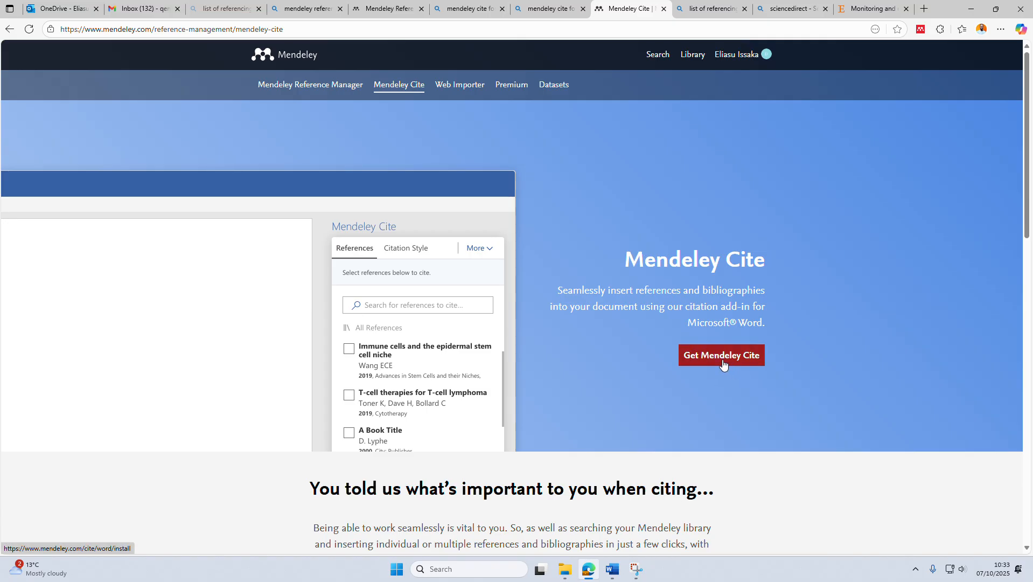
left_click(794, 11)
left_click(711, 9)
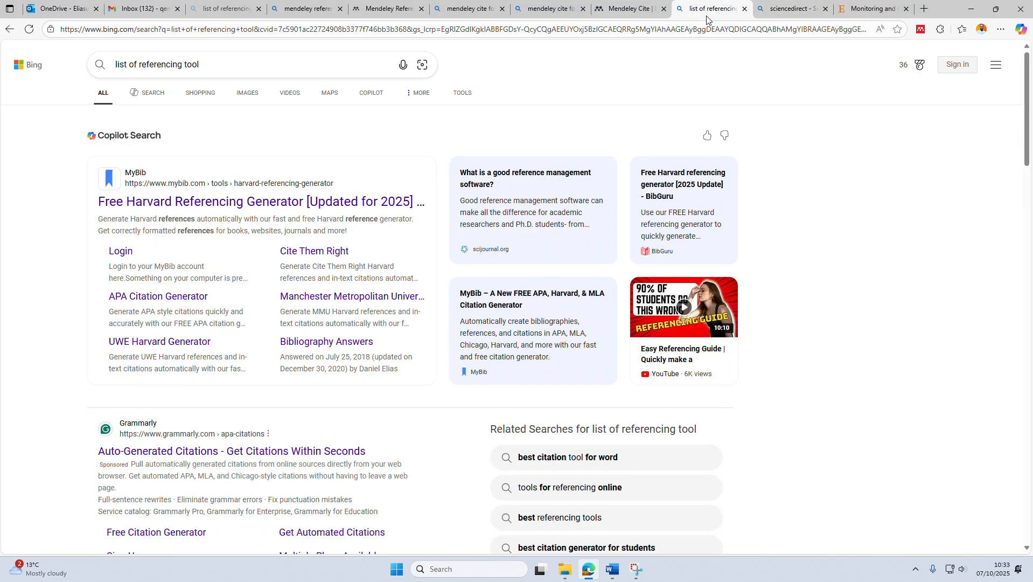
left_click(628, 11)
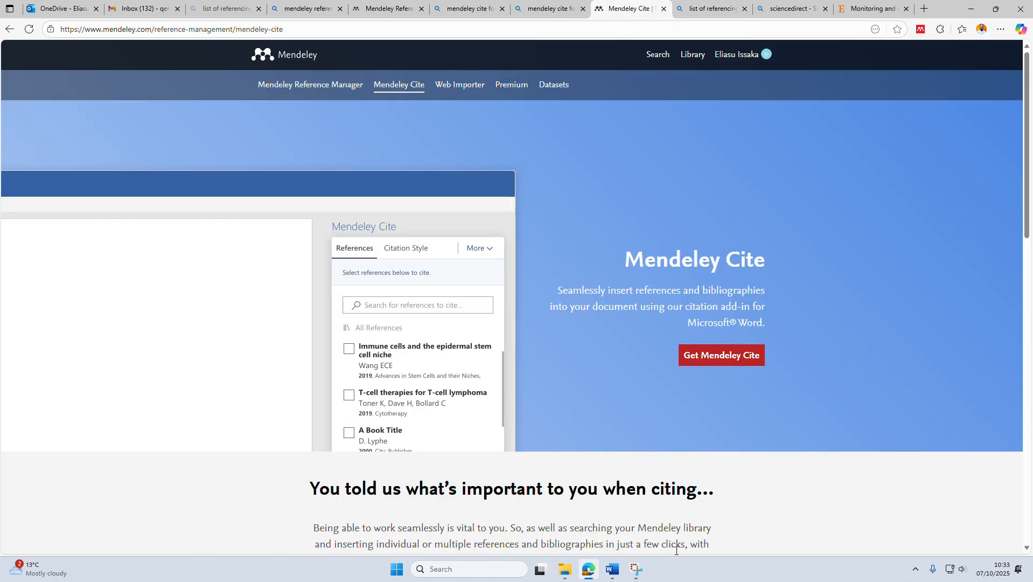
Step: Switch to the manuscript in Word and view the installed add-ins, including Mendeley Cite, and the add-in search
left_click(612, 571)
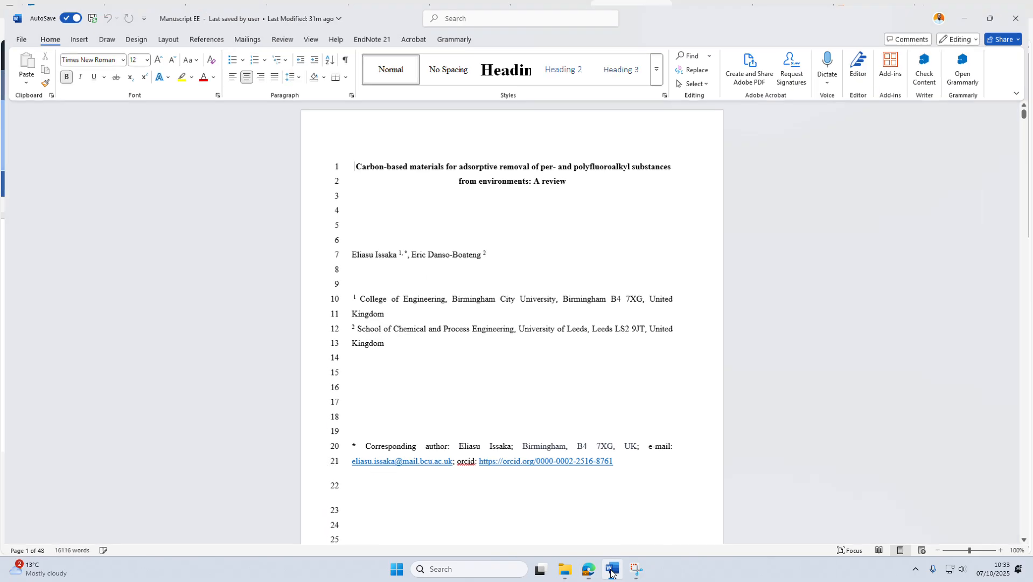
scroll(590, 331, "down", 5)
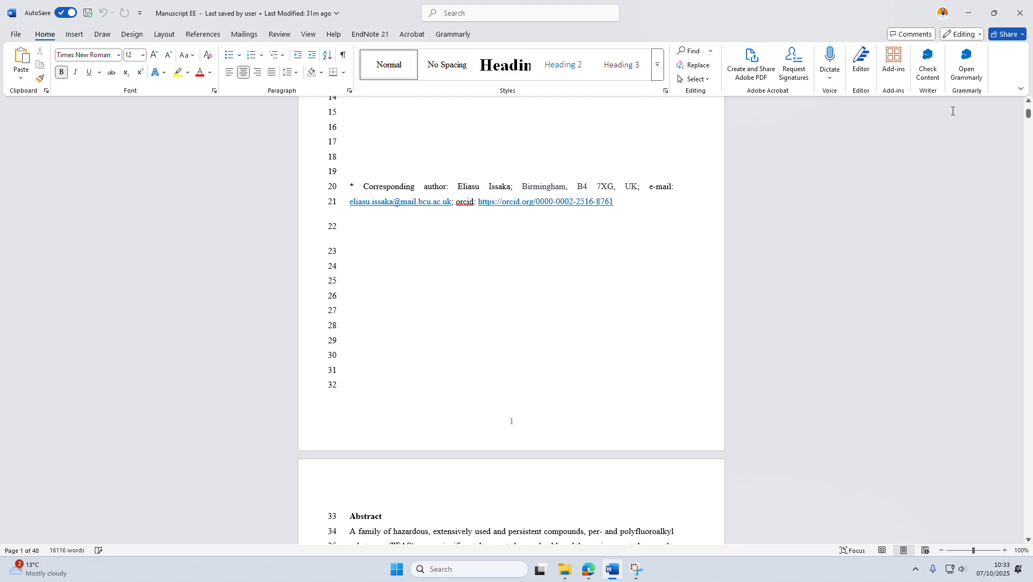
left_click(894, 63)
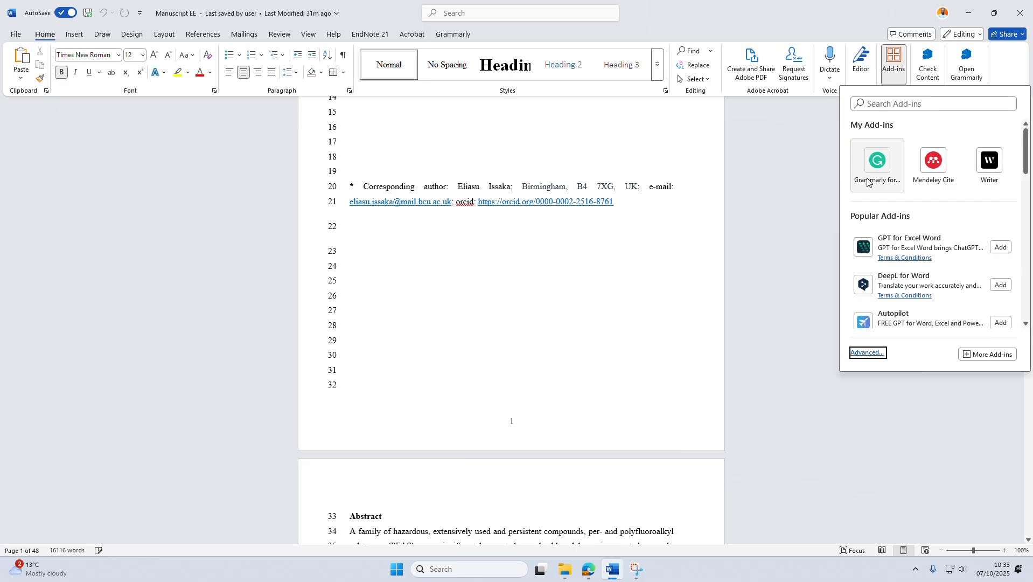
left_click(906, 107)
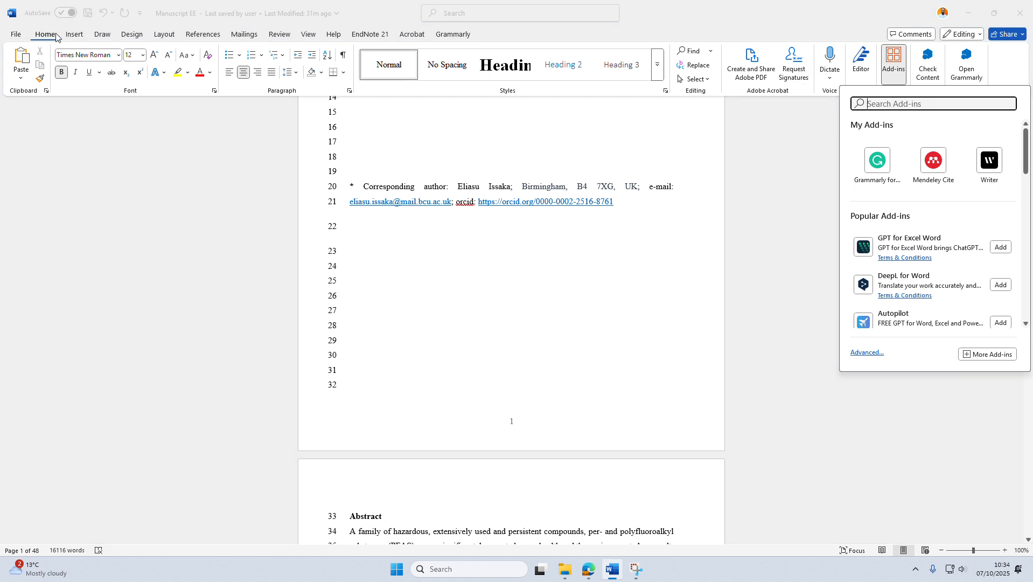
Step: Open Mendeley Cite for the manuscript from the referencing tools and start its sign-in
left_click(199, 35)
left_click(196, 36)
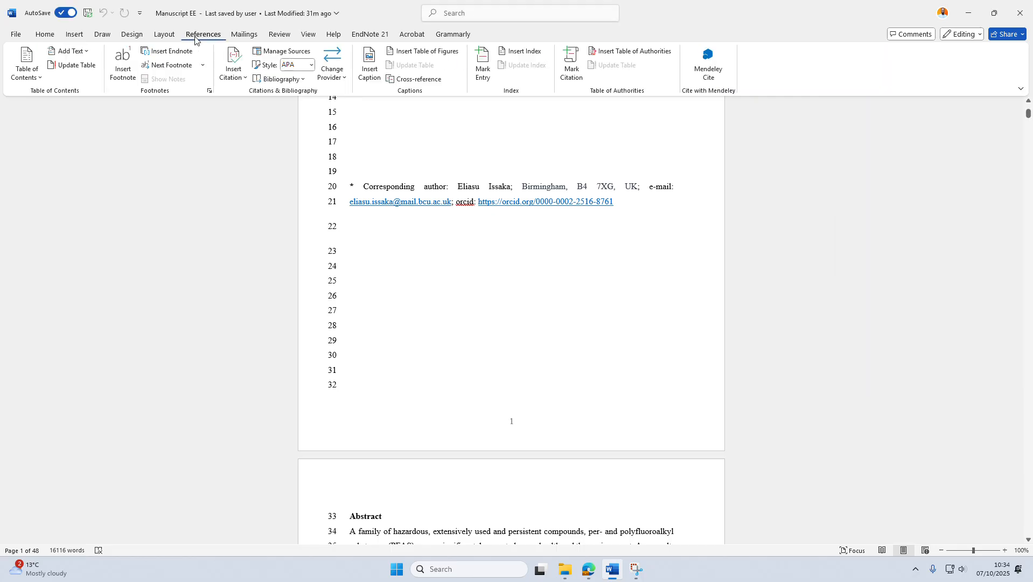
left_click(708, 75)
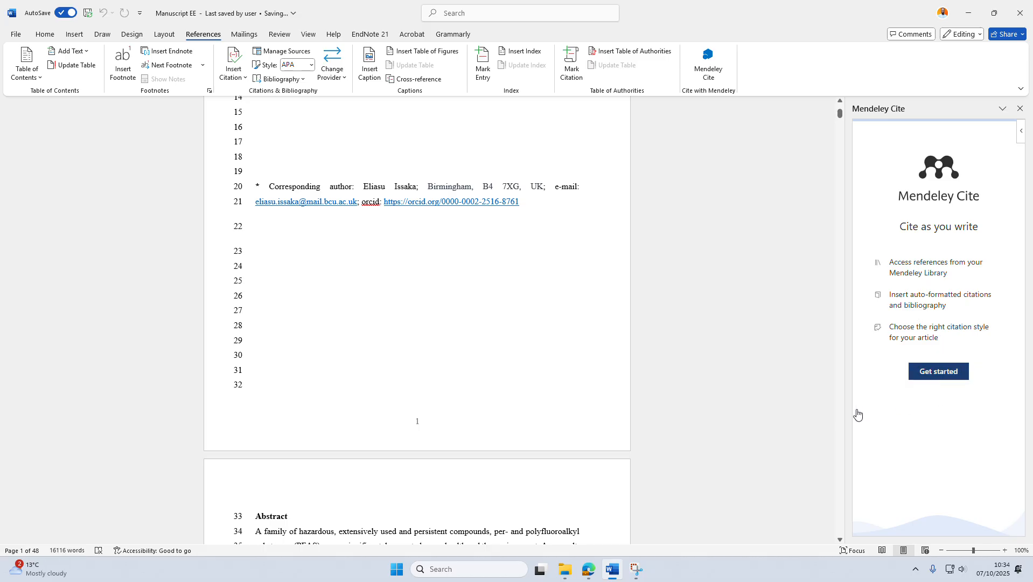
left_click(927, 376)
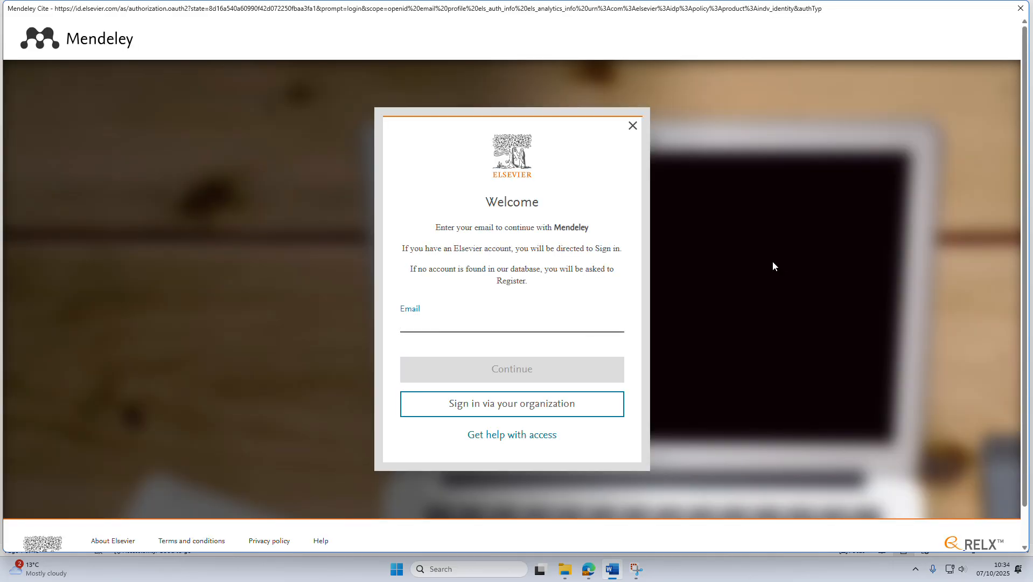
Step: Sign in to Mendeley Cite through the organization Birmingham City University, searching for it with "birmingha"
left_click(503, 407)
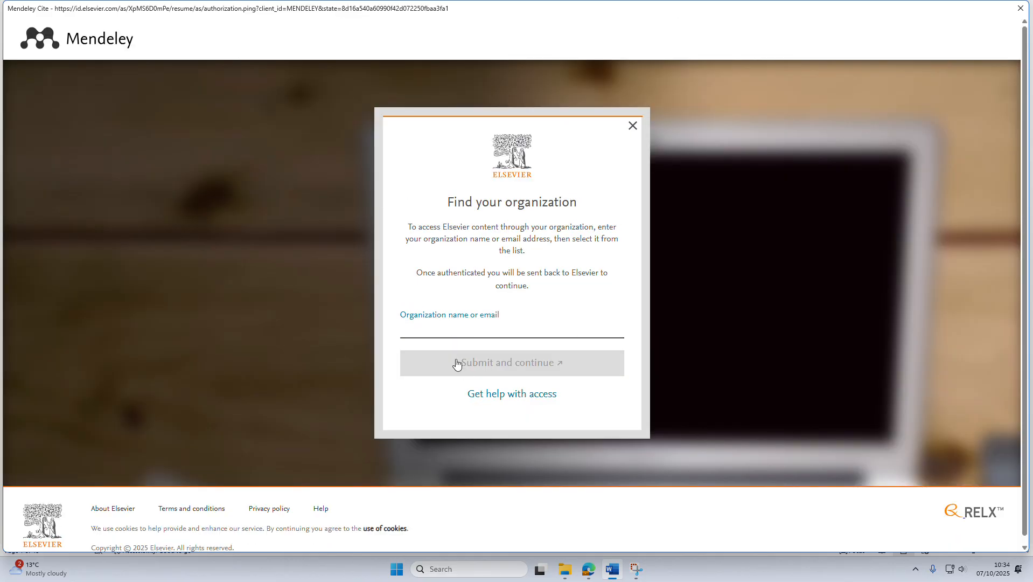
type("ir")
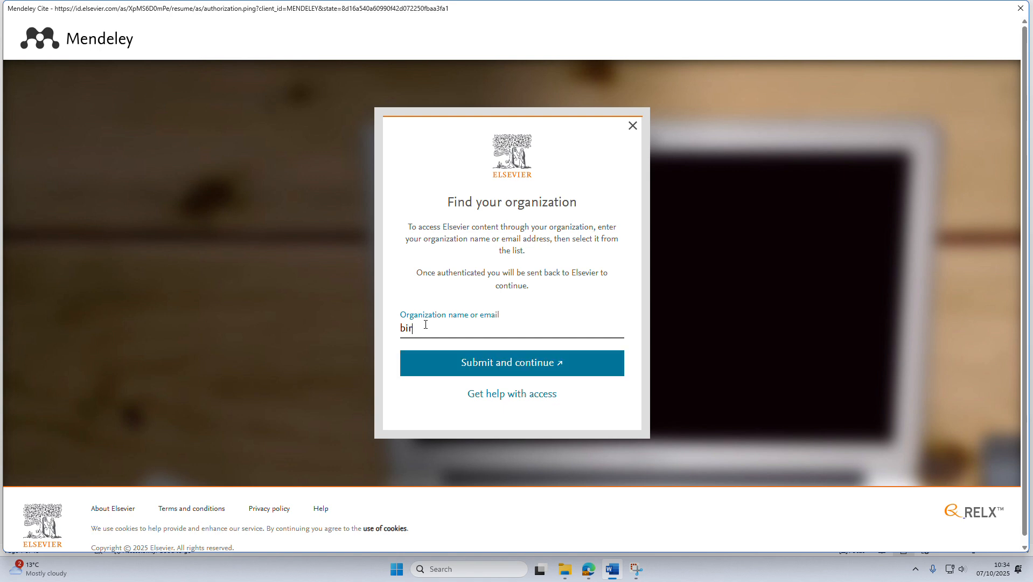
type("mingha")
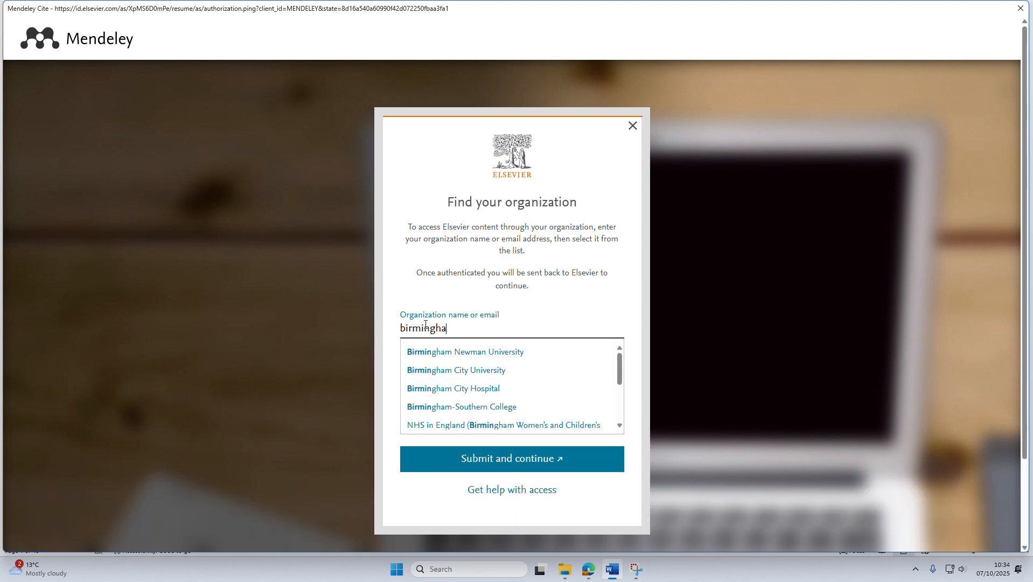
left_click(420, 370)
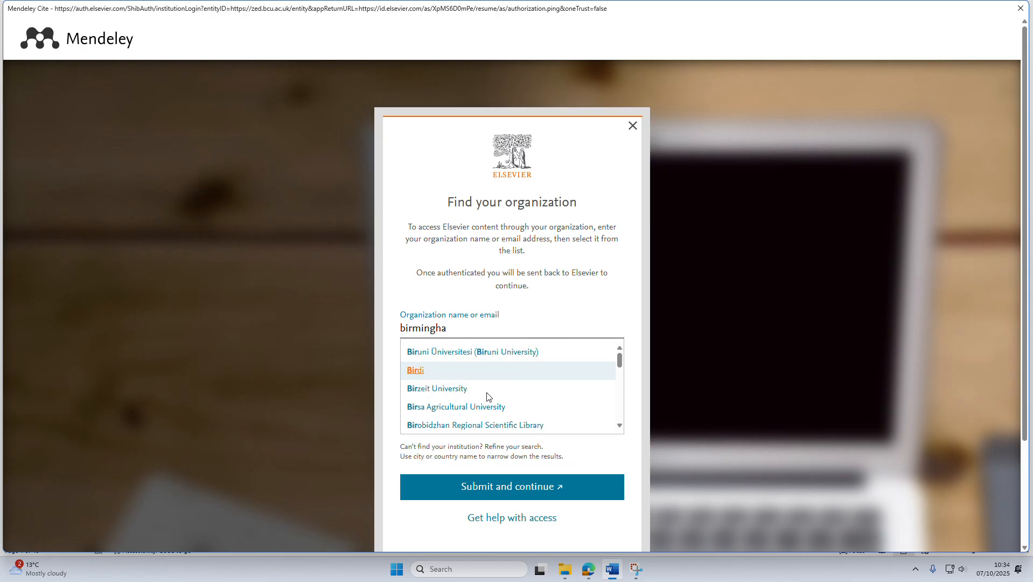
left_click(500, 487)
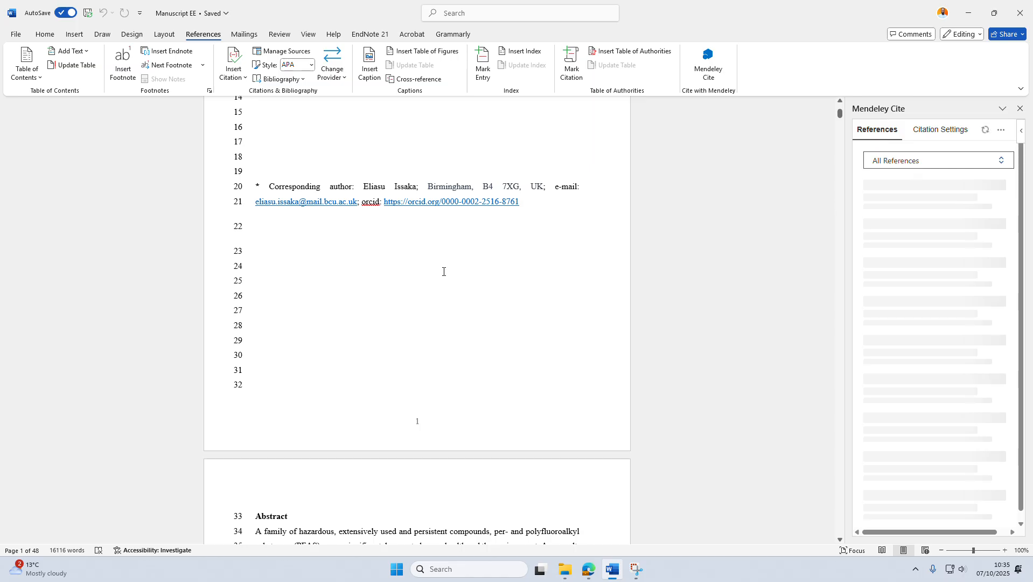
Step: Check the collection choices in Mendeley Cite, close and reopen the add-in, and return to the All References list
left_click(898, 166)
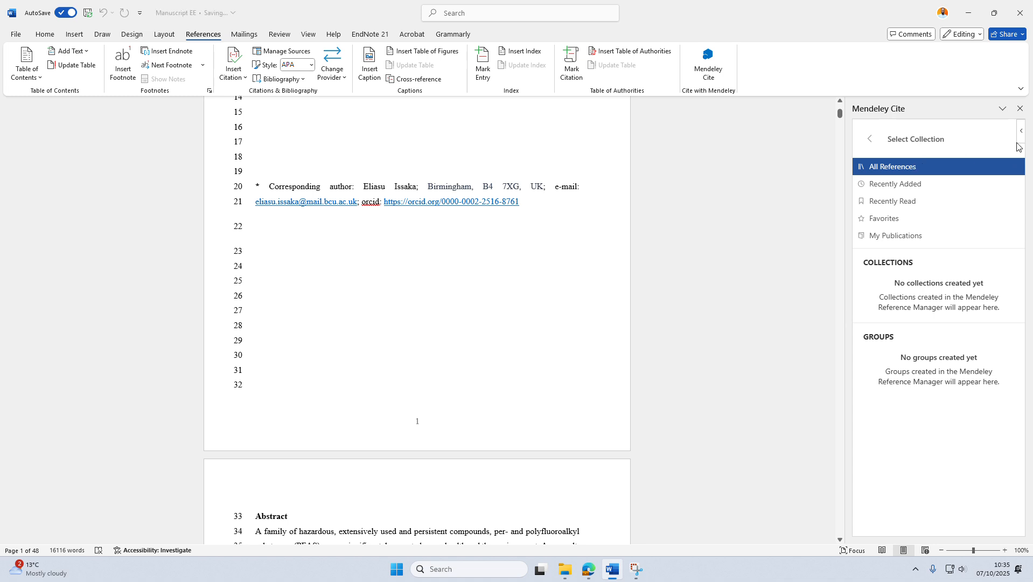
left_click(1019, 108)
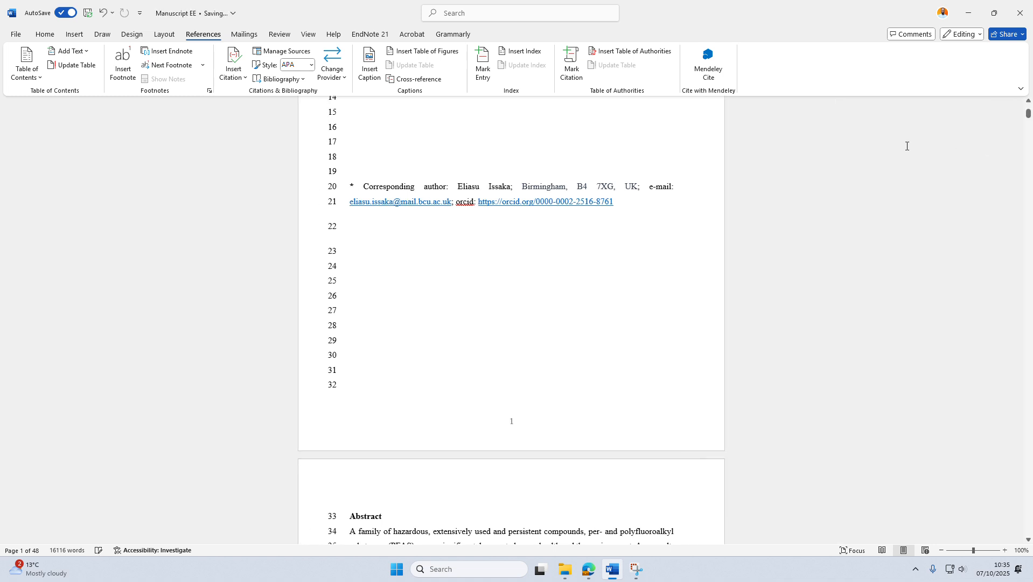
left_click(708, 66)
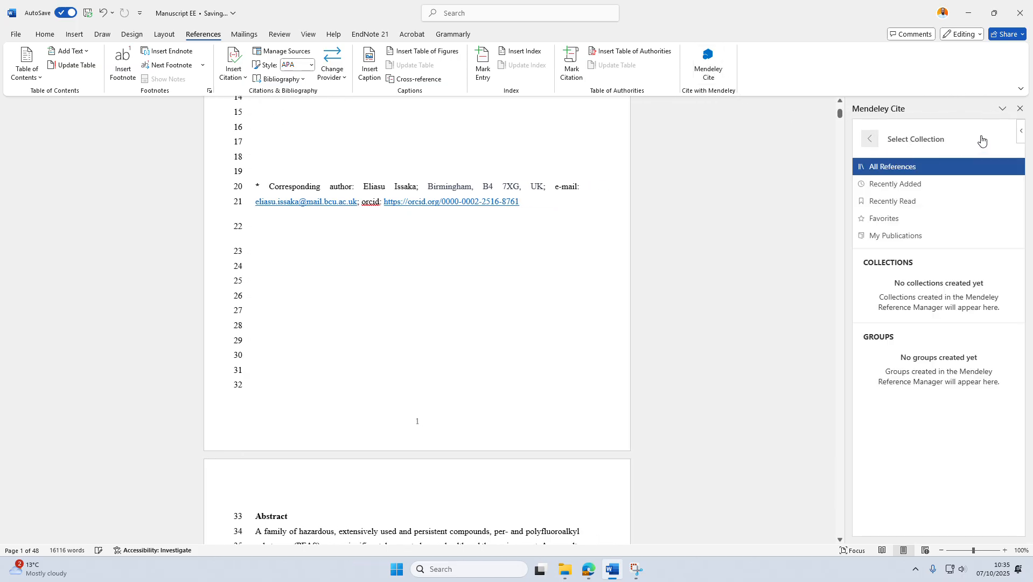
left_click(918, 139)
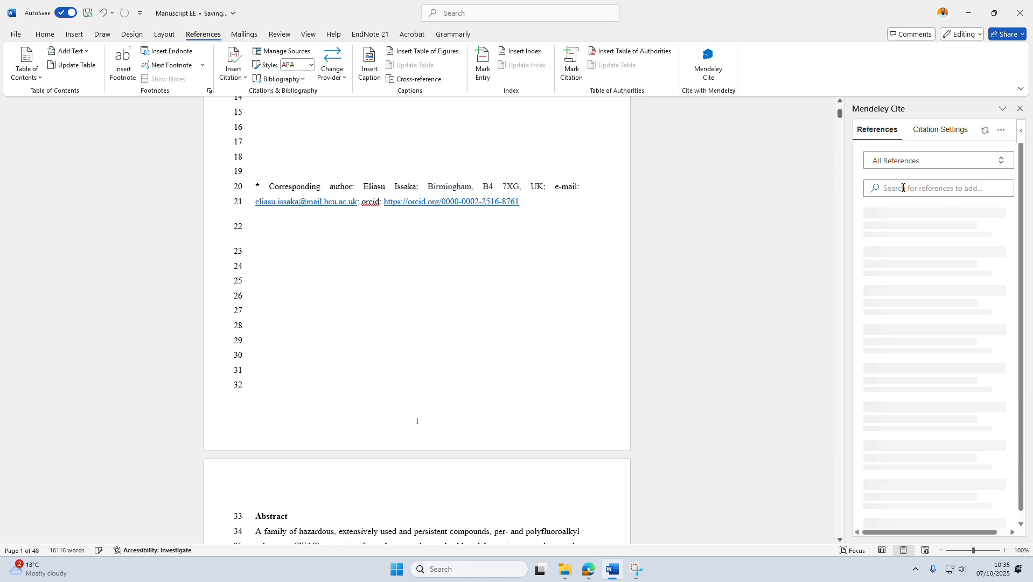
Step: Switch Mendeley Cite to the collection "23-Emerging per- and polyfluoroalkyl substances" and look through its references
left_click(894, 166)
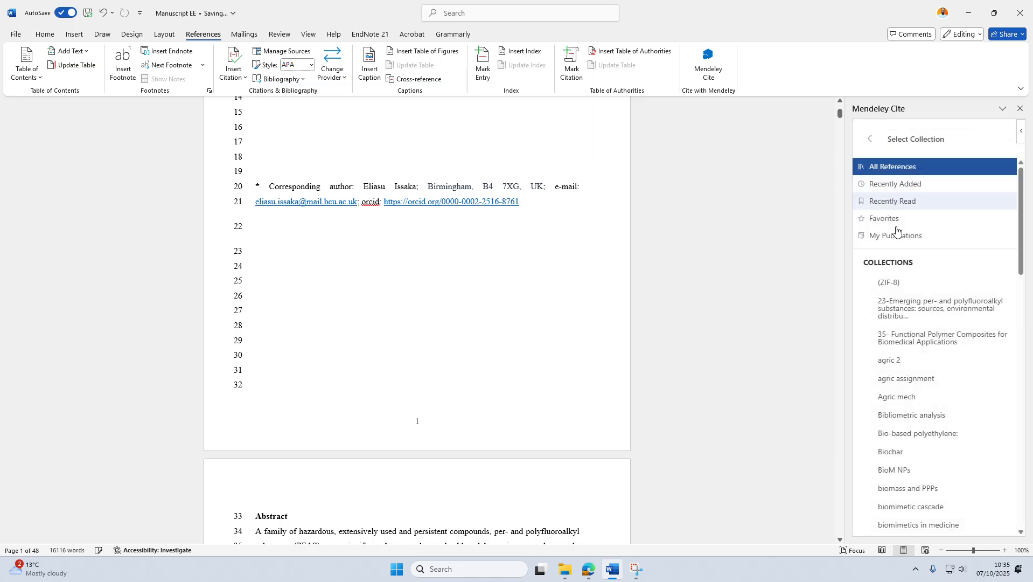
scroll(908, 315, "down", 2)
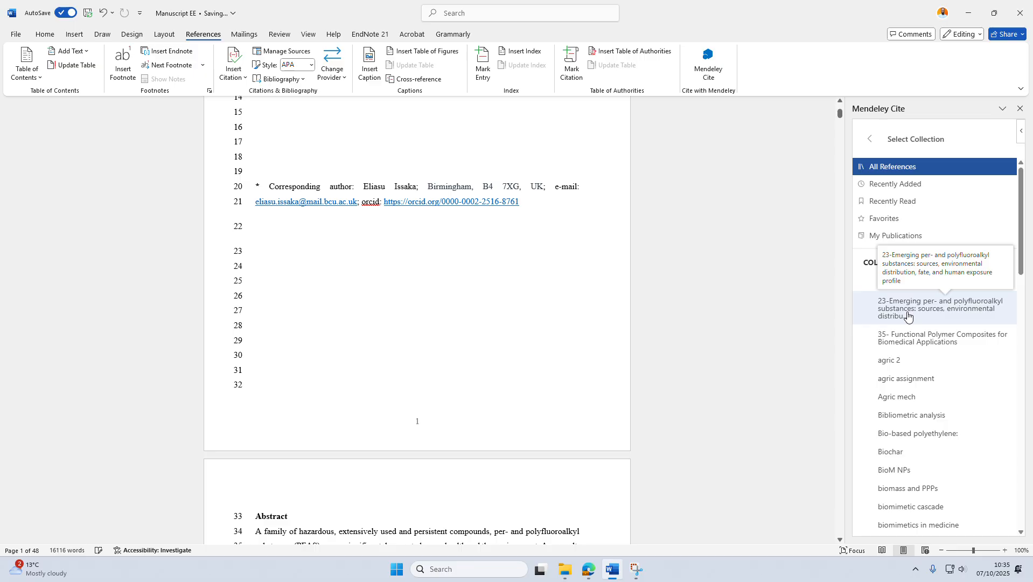
scroll(908, 316, "down", 8)
scroll(908, 315, "down", 5)
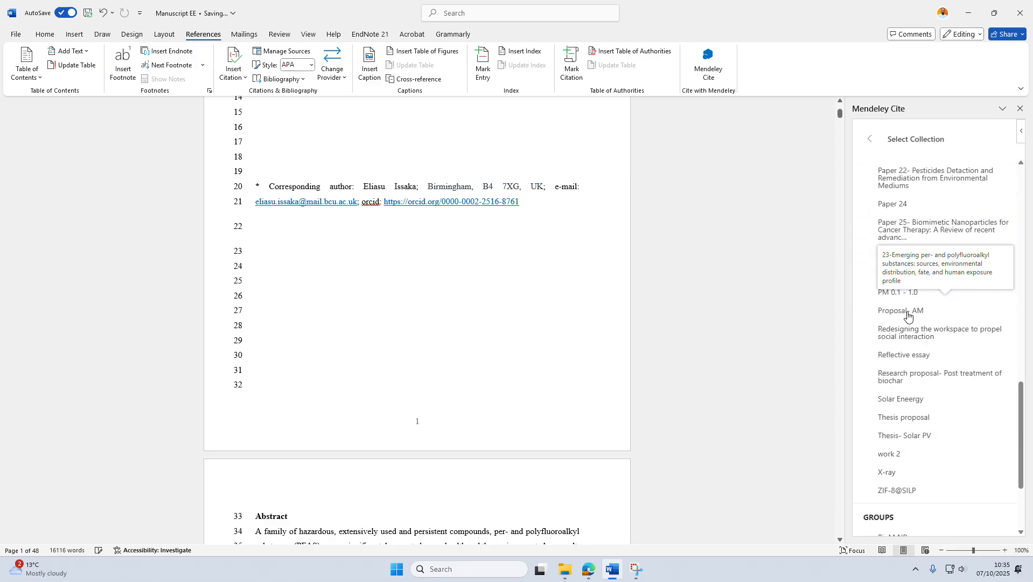
scroll(908, 315, "up", 6)
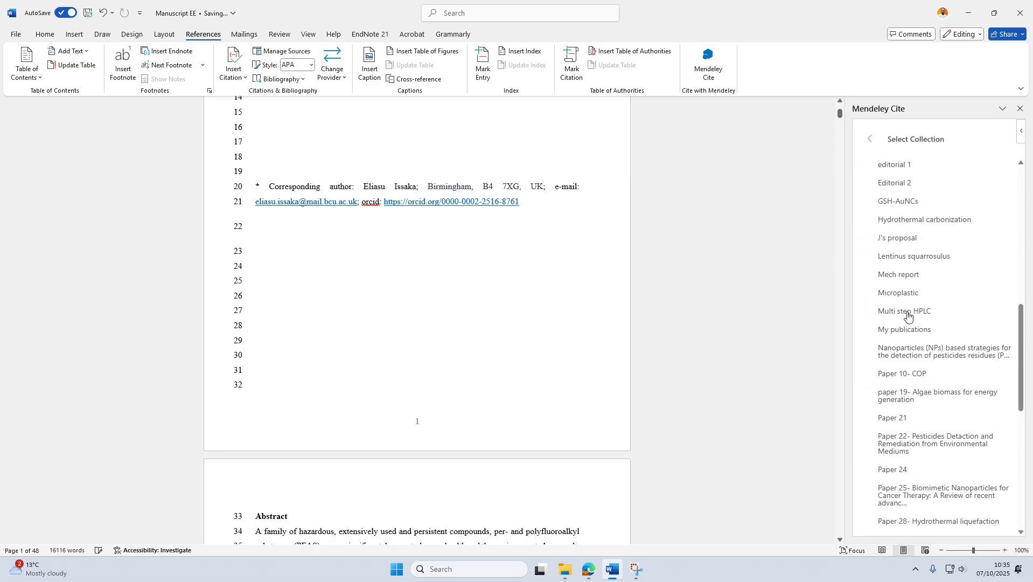
scroll(908, 315, "up", 5)
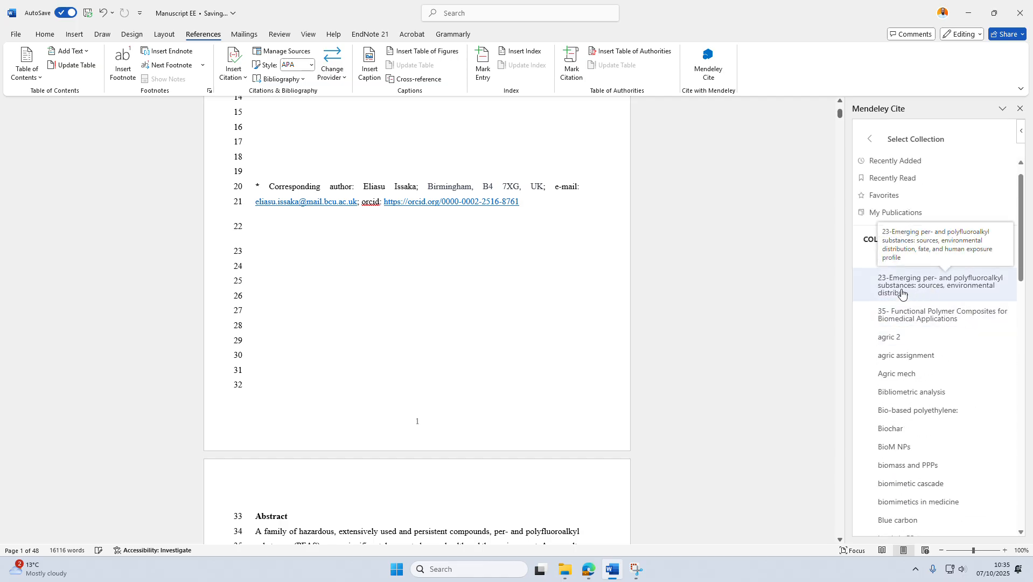
left_click(902, 293)
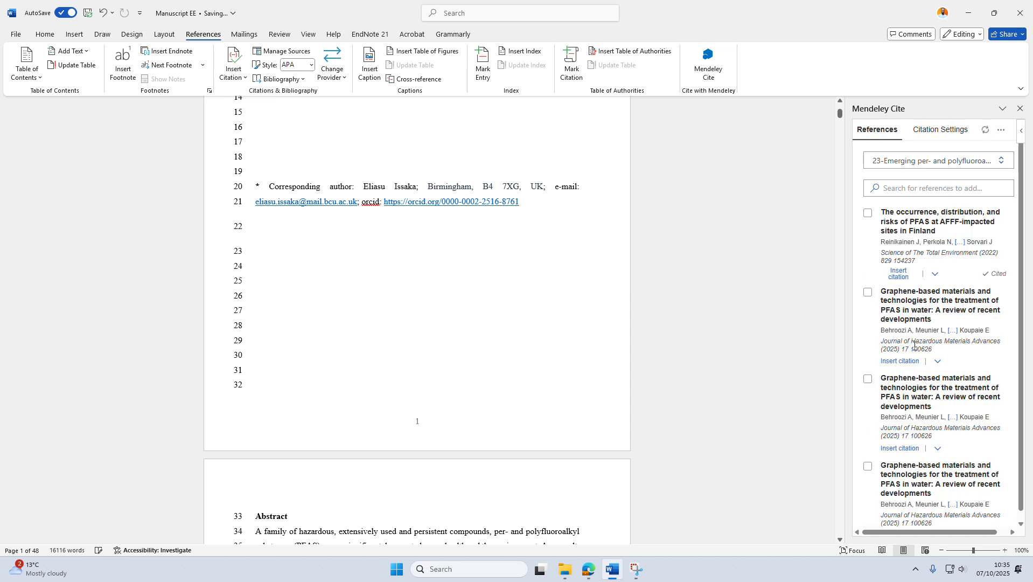
scroll(930, 315, "down", 10)
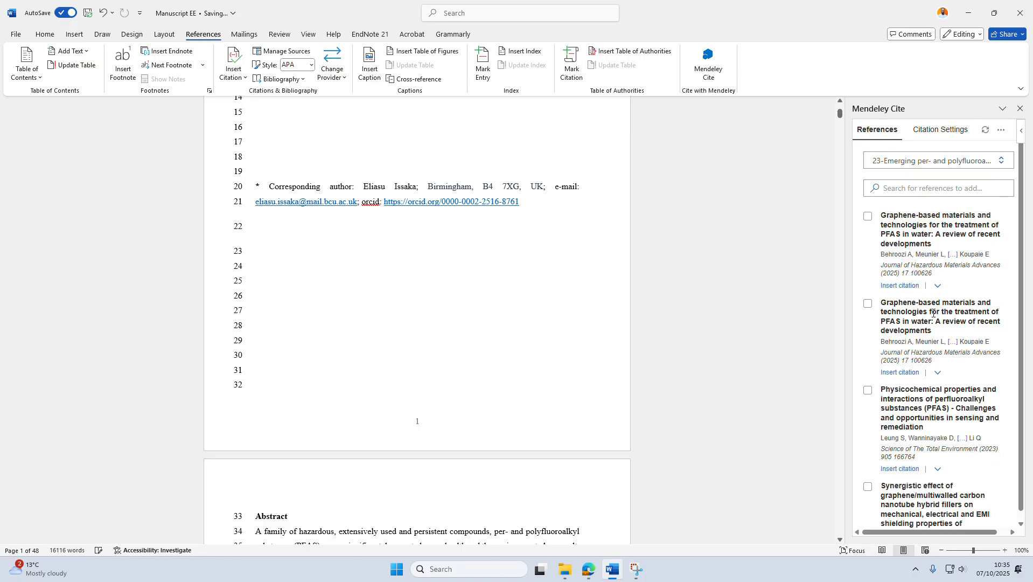
scroll(934, 313, "up", 10)
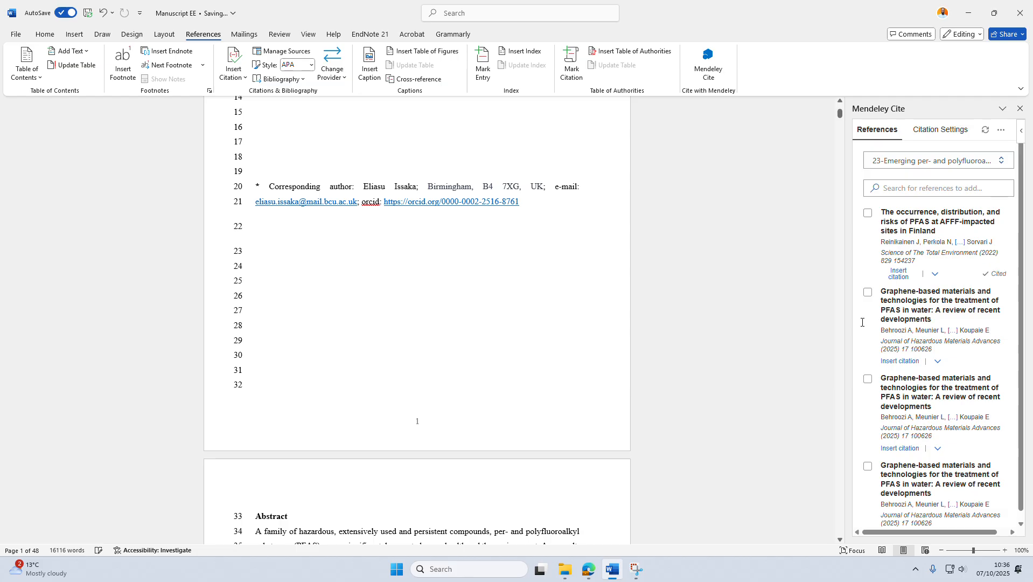
scroll(459, 362, "down", 6)
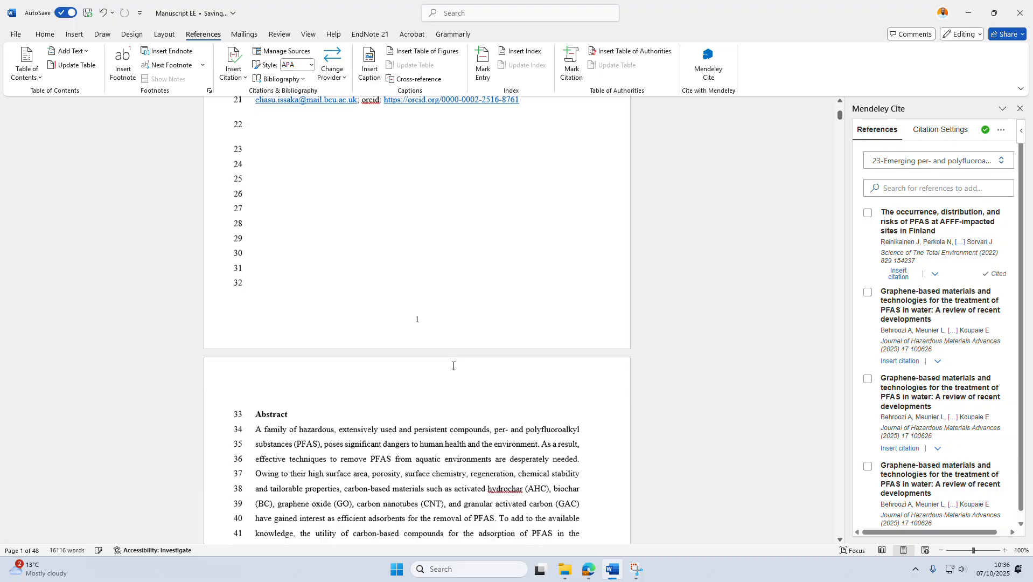
scroll(453, 365, "down", 11)
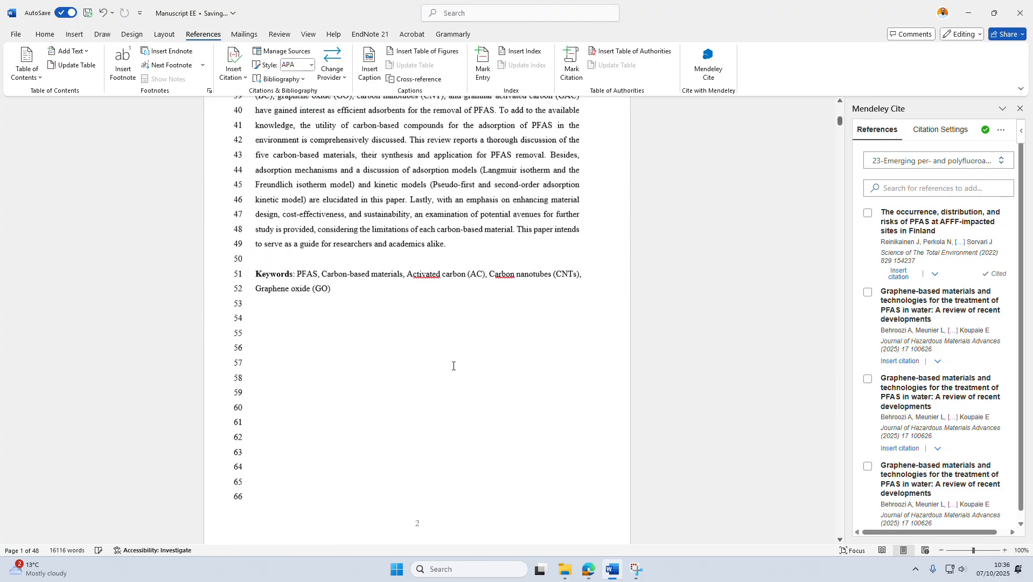
scroll(453, 366, "down", 7)
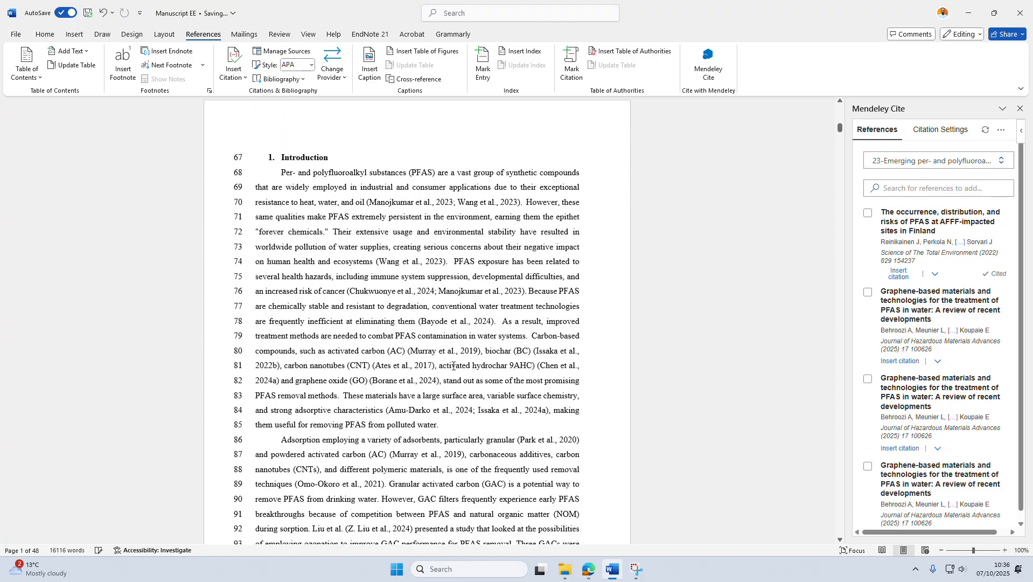
scroll(488, 331, "down", 9)
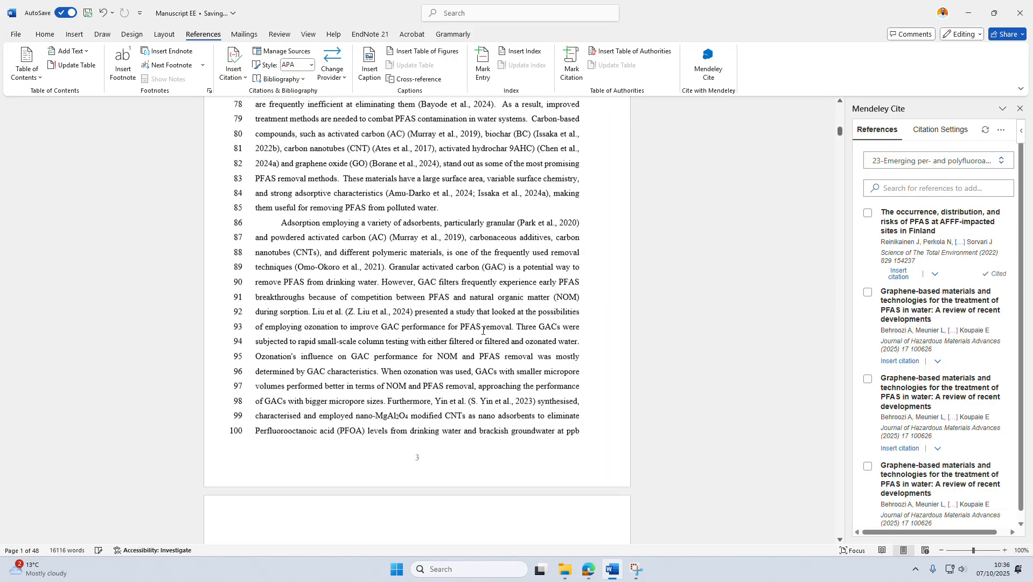
scroll(489, 330, "down", 4)
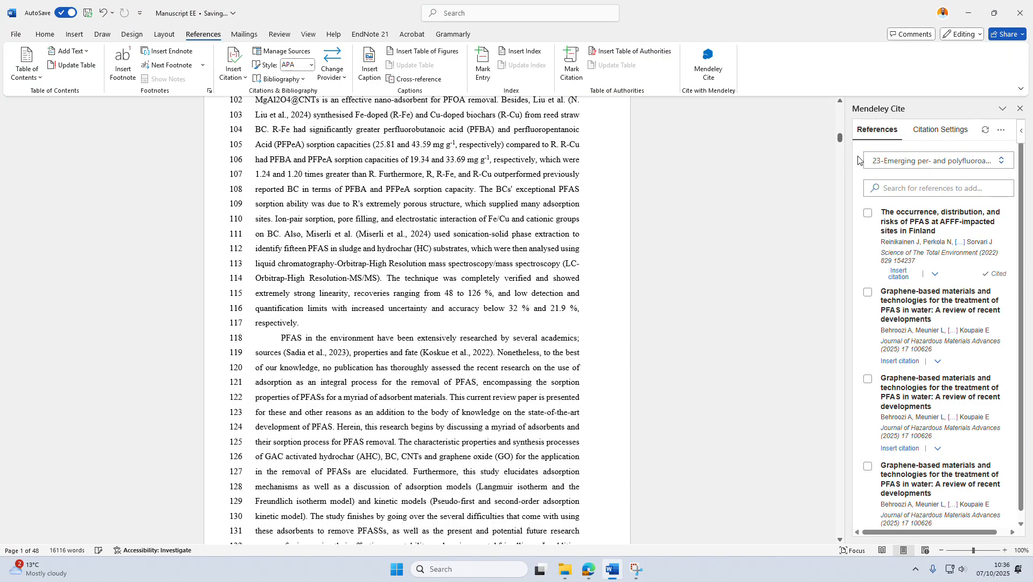
left_click_drag(841, 139, 851, 174)
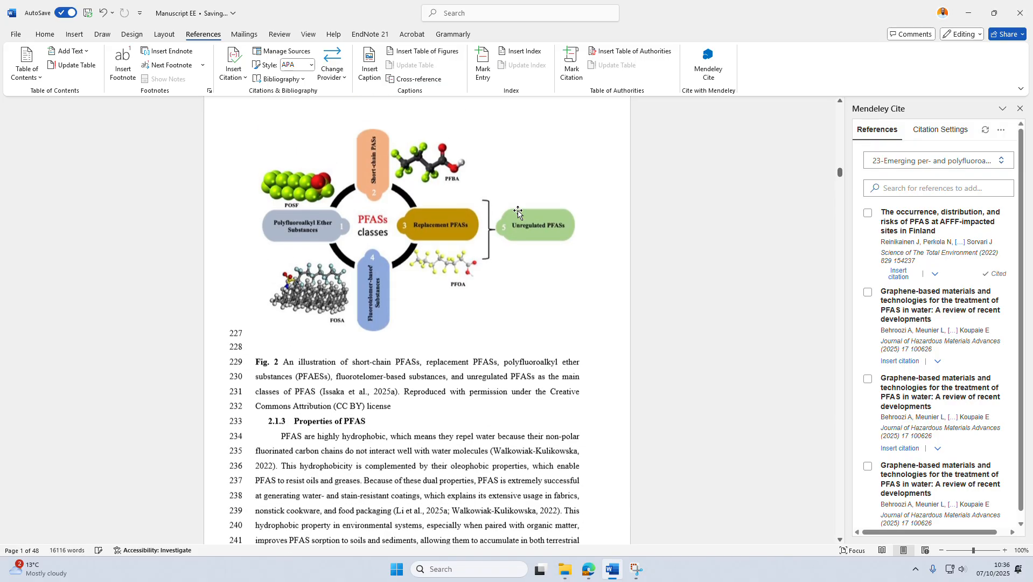
scroll(518, 211, "up", 10)
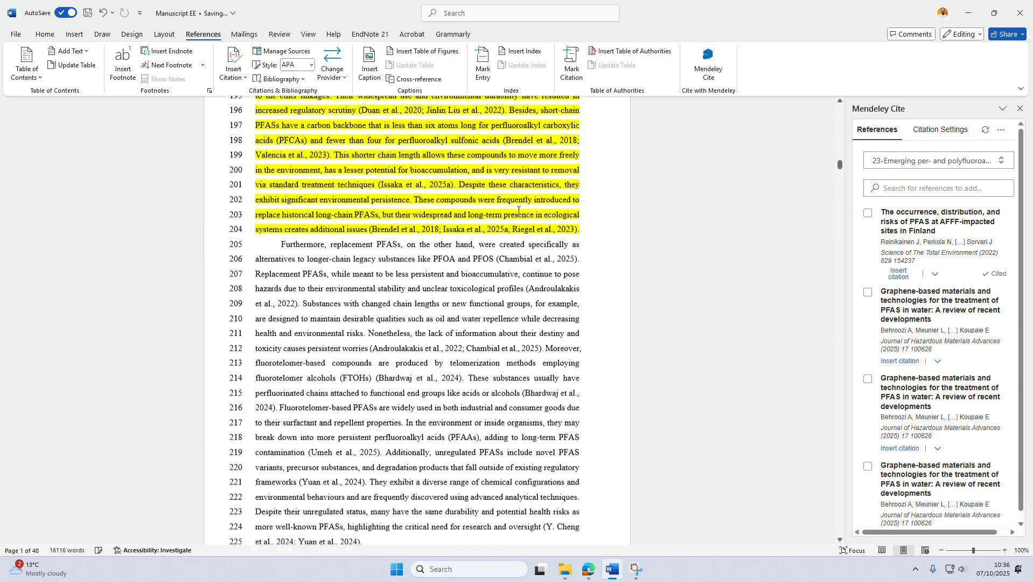
scroll(518, 210, "up", 10)
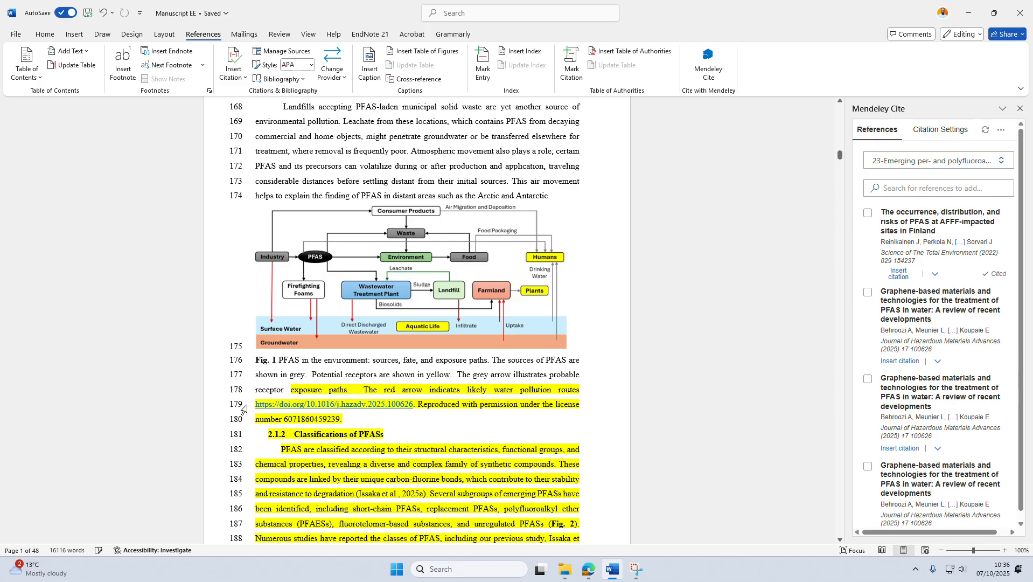
left_click_drag(253, 401, 414, 409)
key("ctrl+c")
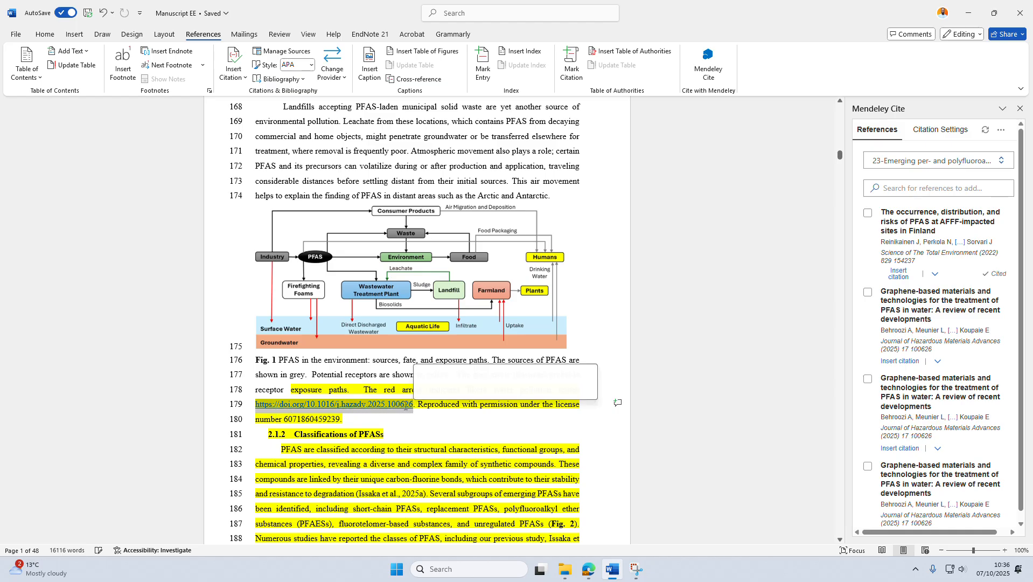
right_click(398, 408)
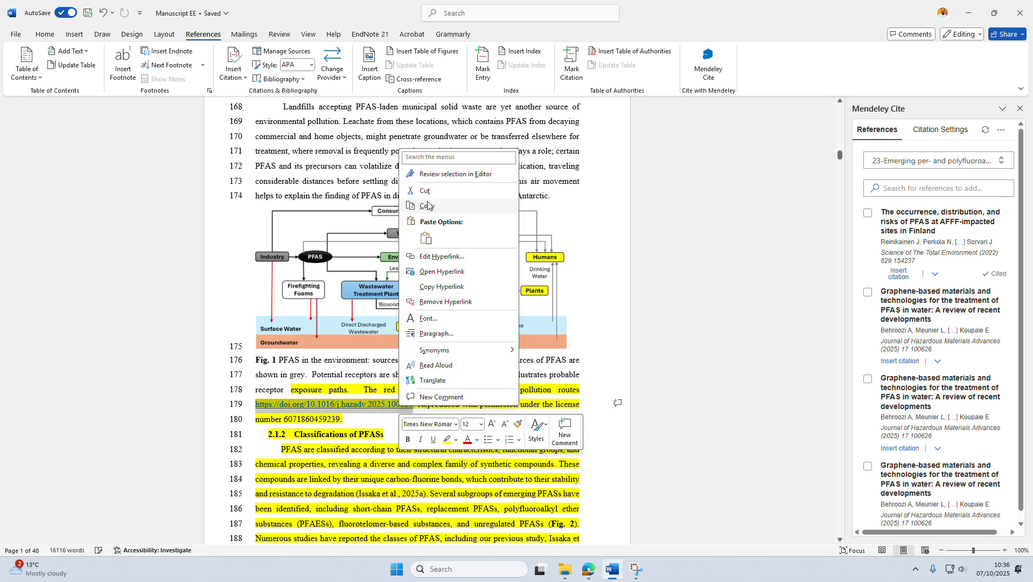
left_click(428, 205)
Step: Switch to the browser and close the pesticide article and the sciencedirect search results
left_click(588, 569)
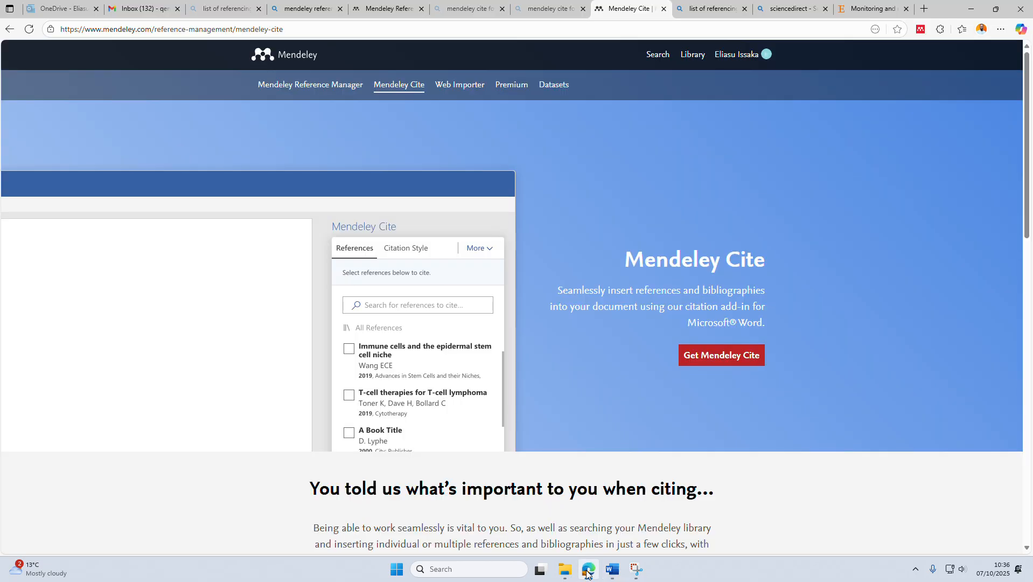
left_click(871, 10)
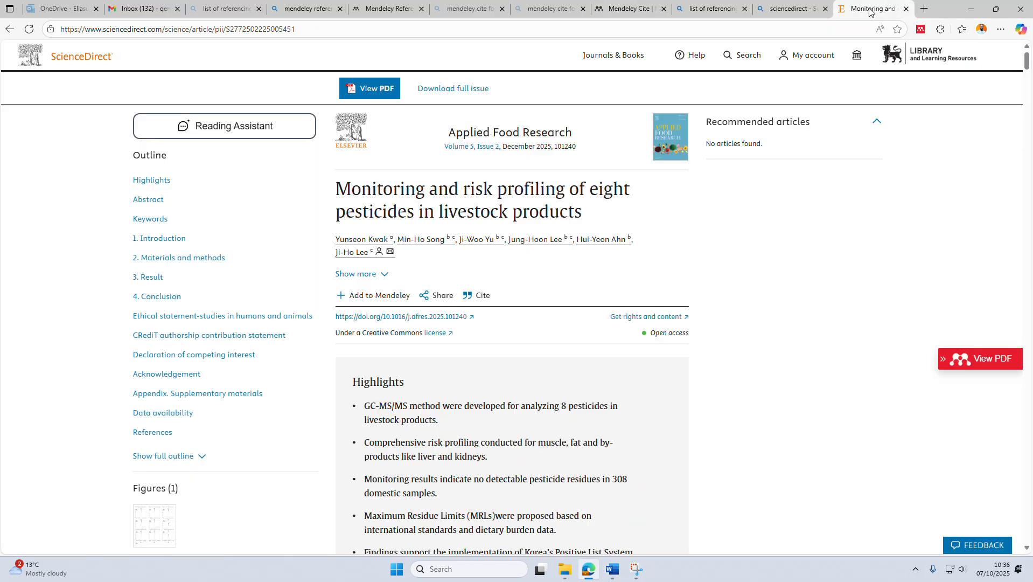
left_click(907, 9)
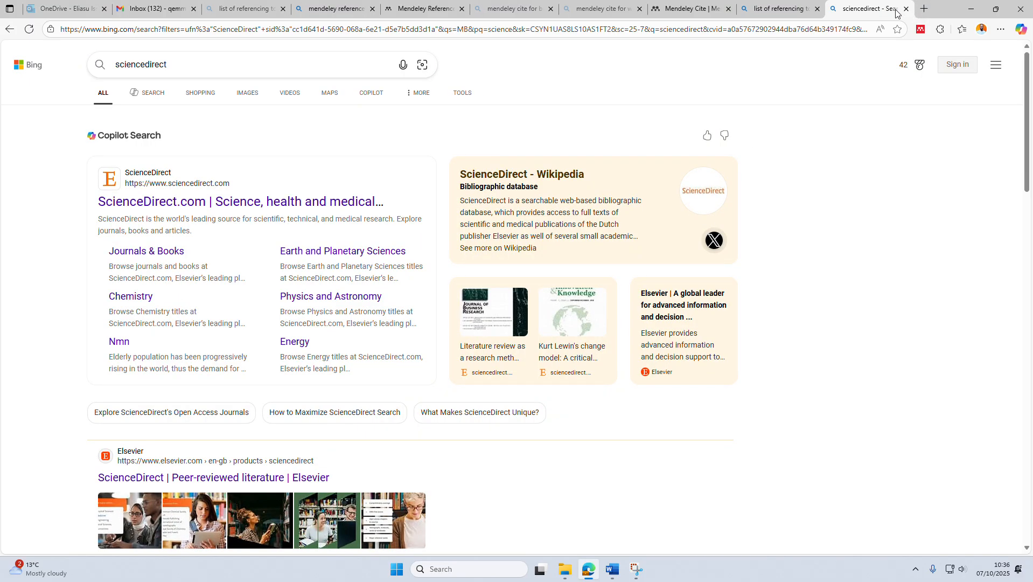
left_click(906, 9)
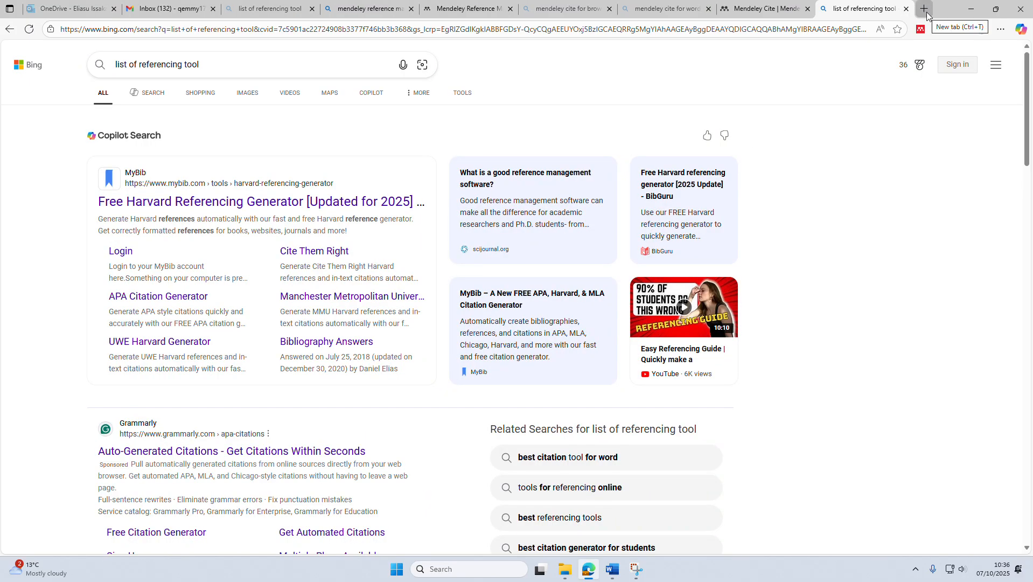
left_click(925, 8)
left_click(630, 29)
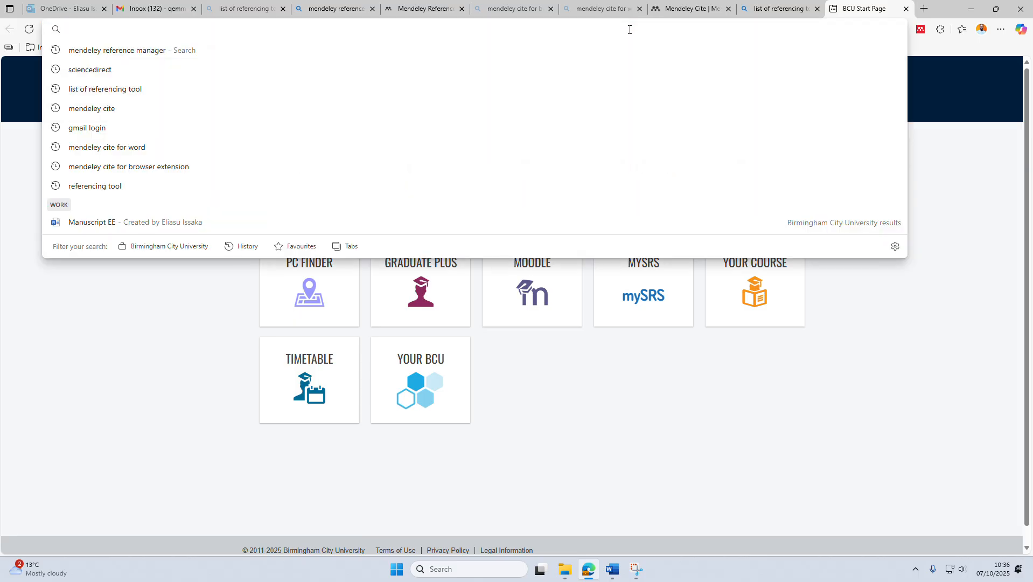
key("ctrl+v")
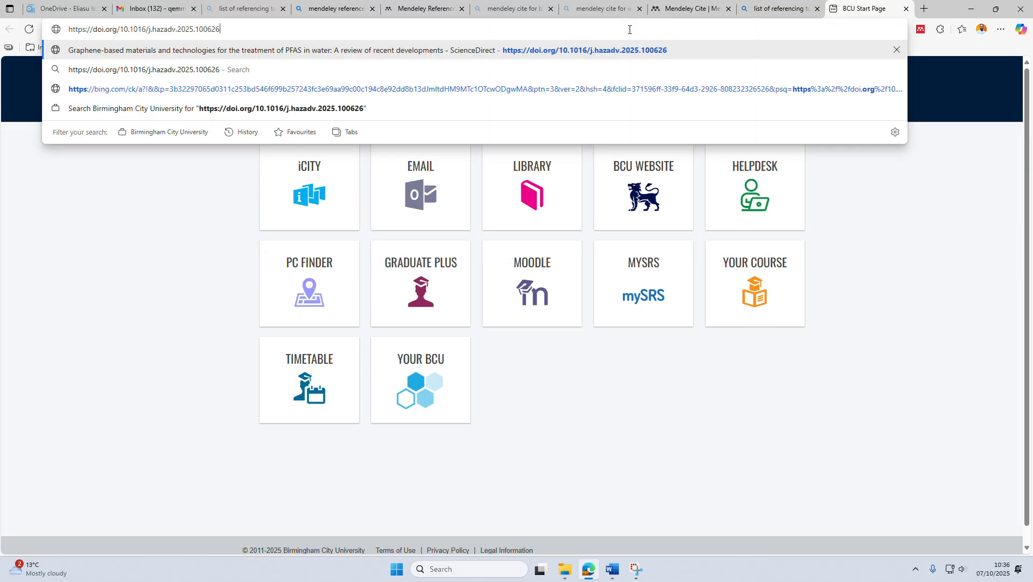
key("Return")
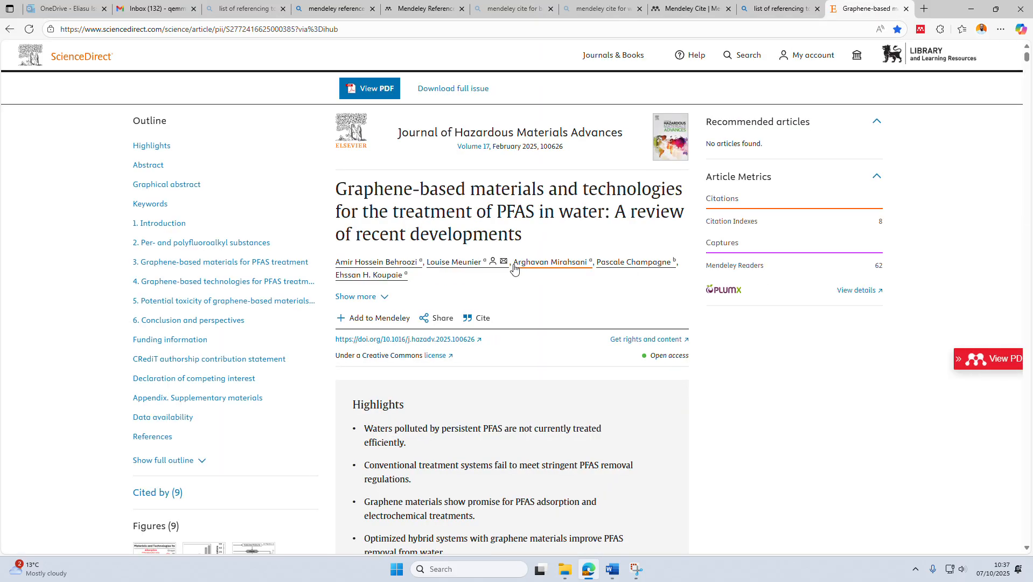
Step: Locate Fig. 2 on PFAS sources and exposure pathways in the article and compare it with the manuscript's Fig. 1
scroll(438, 258, "down", 8)
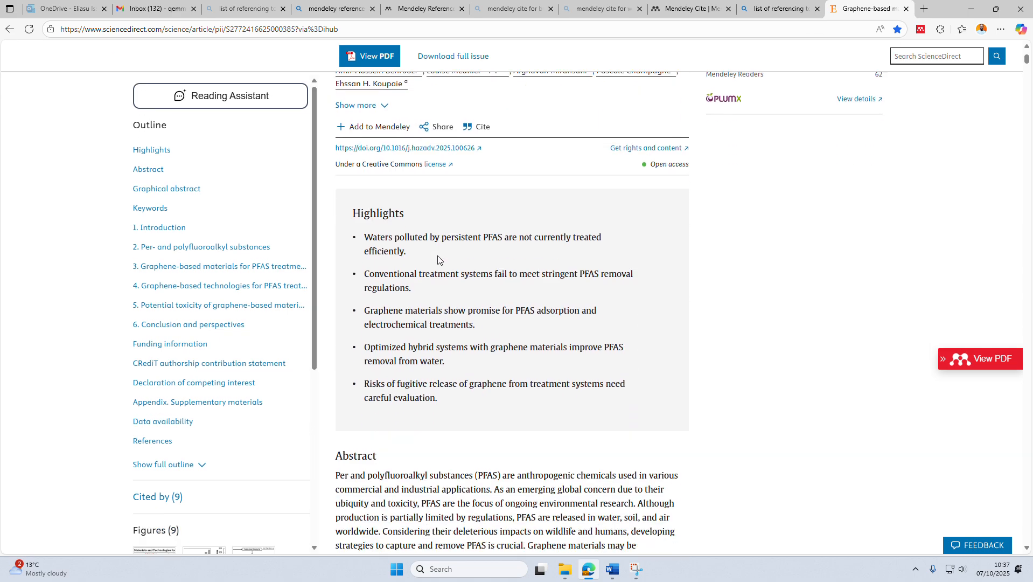
scroll(230, 302, "down", 5)
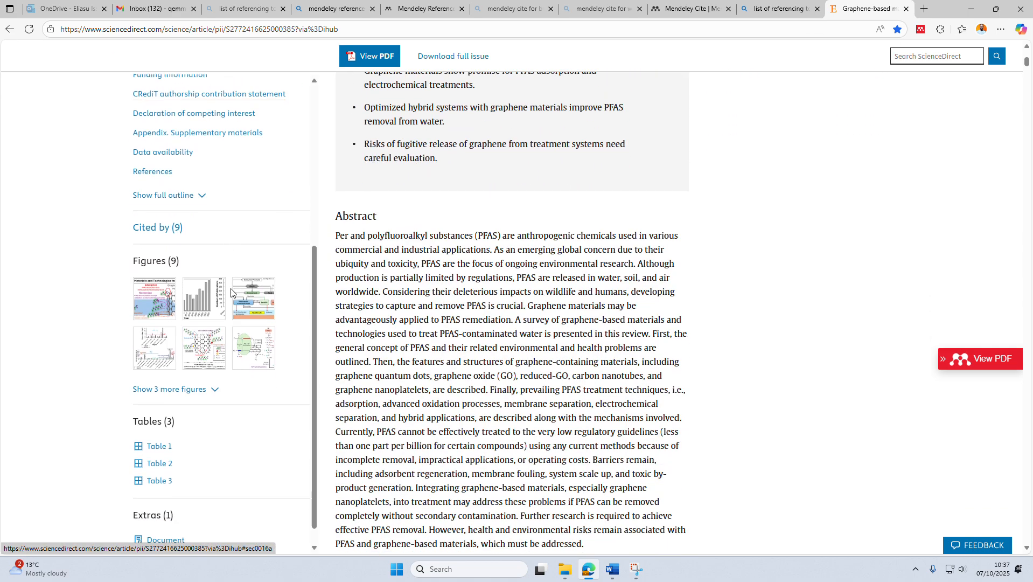
left_click(197, 393)
left_click(258, 311)
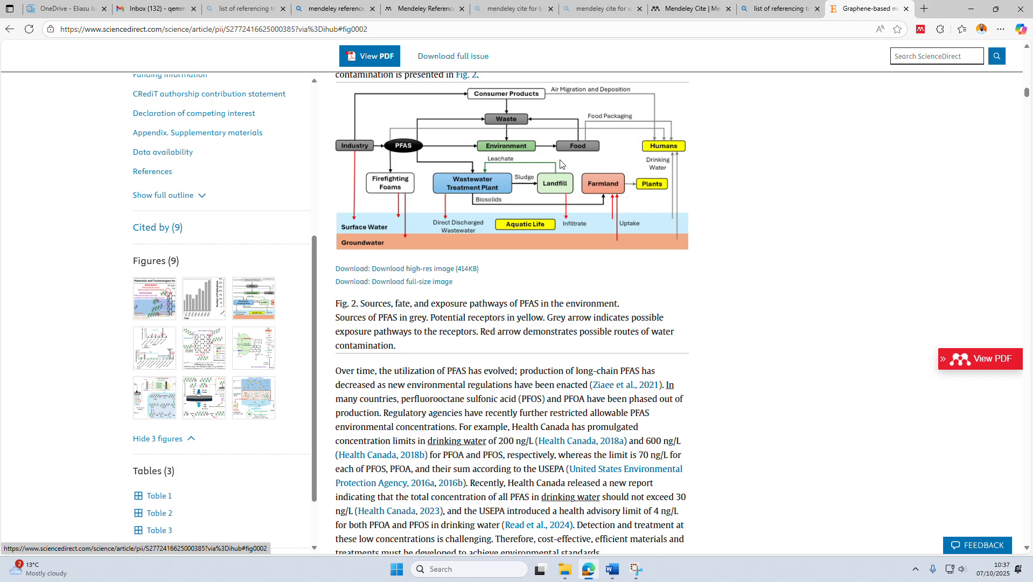
scroll(541, 195, "up", 1)
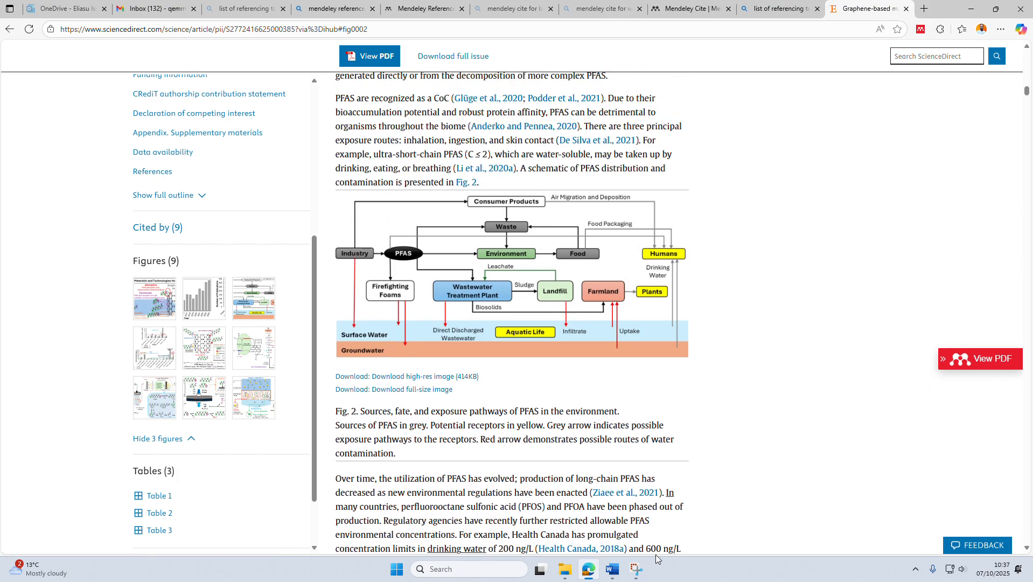
left_click(614, 575)
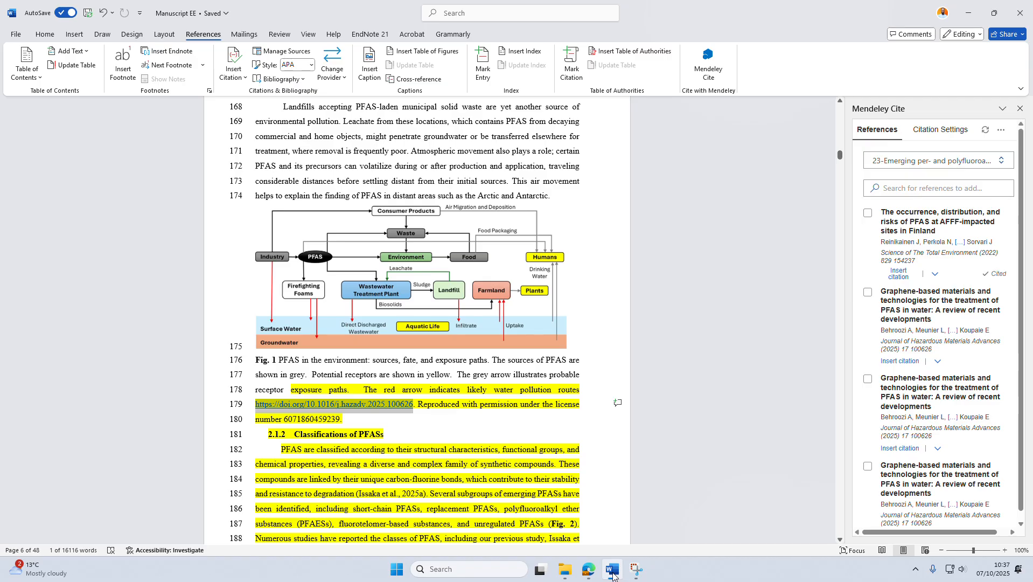
left_click(589, 573)
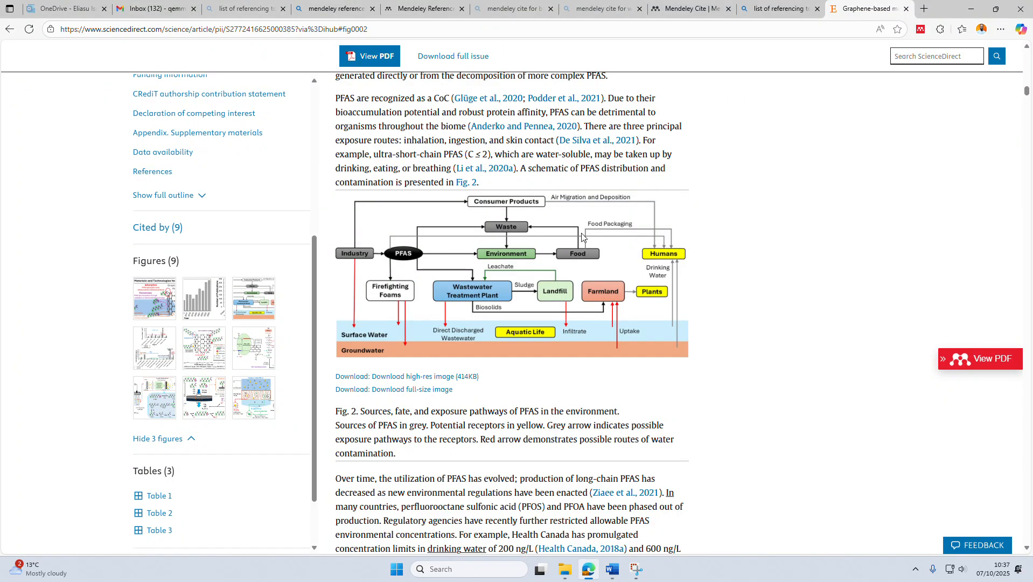
Step: Reload the article page and open the Mendeley web importer for it
left_click(29, 29)
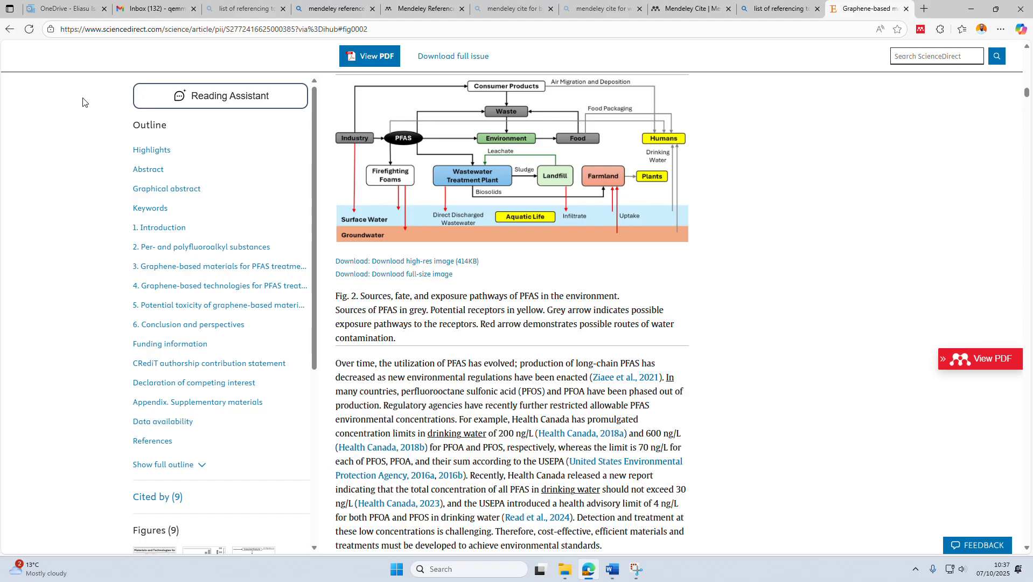
left_click(29, 29)
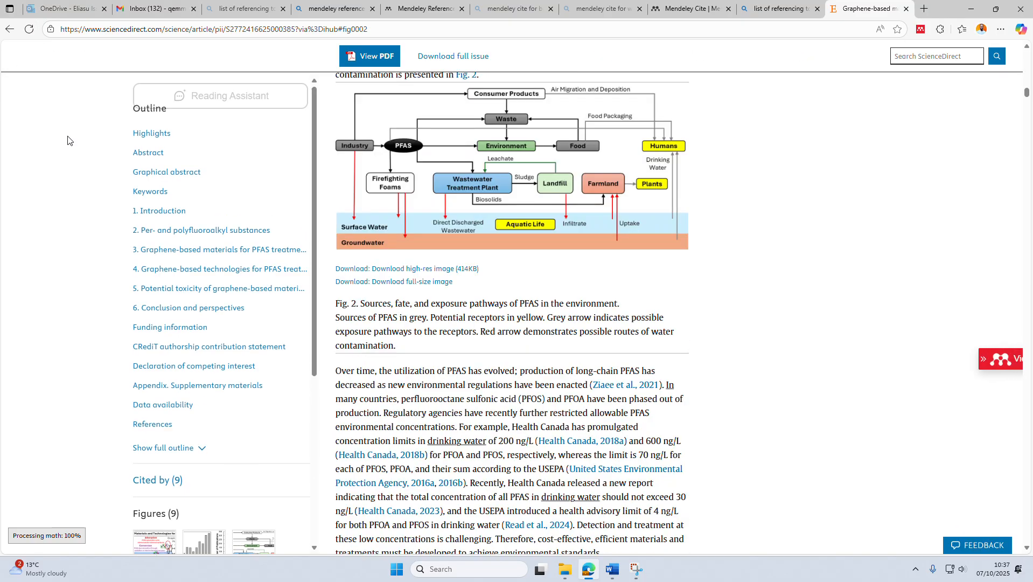
left_click(922, 31)
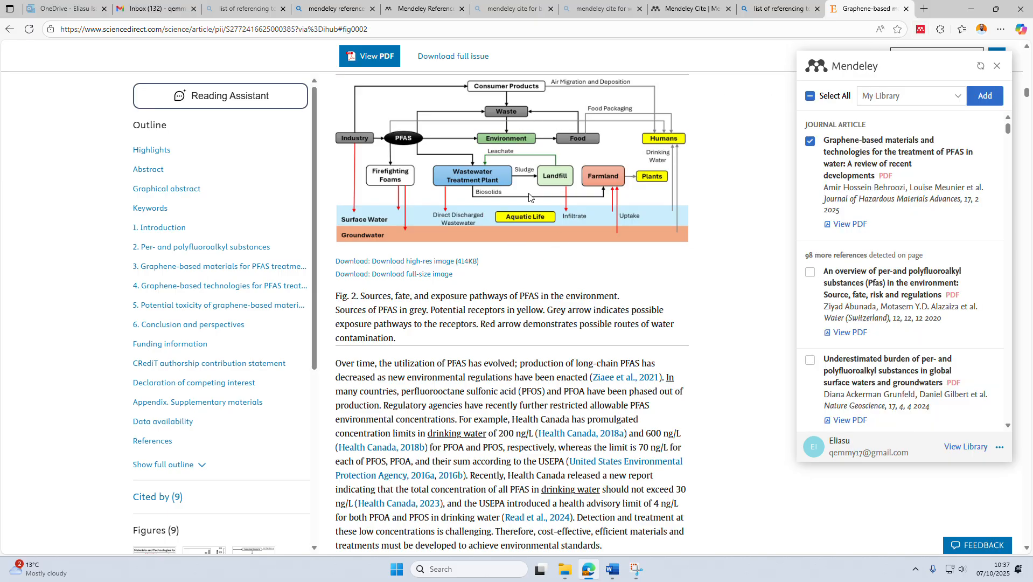
scroll(530, 197, "up", 15)
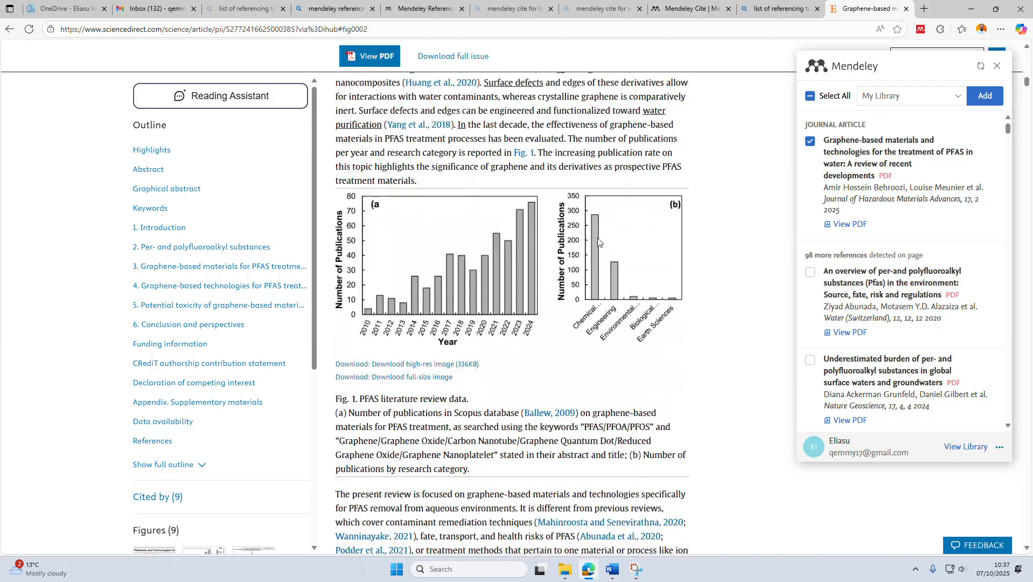
Step: Import the graphene-based PFAS treatment article into the collection "23-Emerging per- and polyfluoroalkyl substances: sources, environmental distribution, fate, and human exposure profile"
scroll(598, 242, "up", 15)
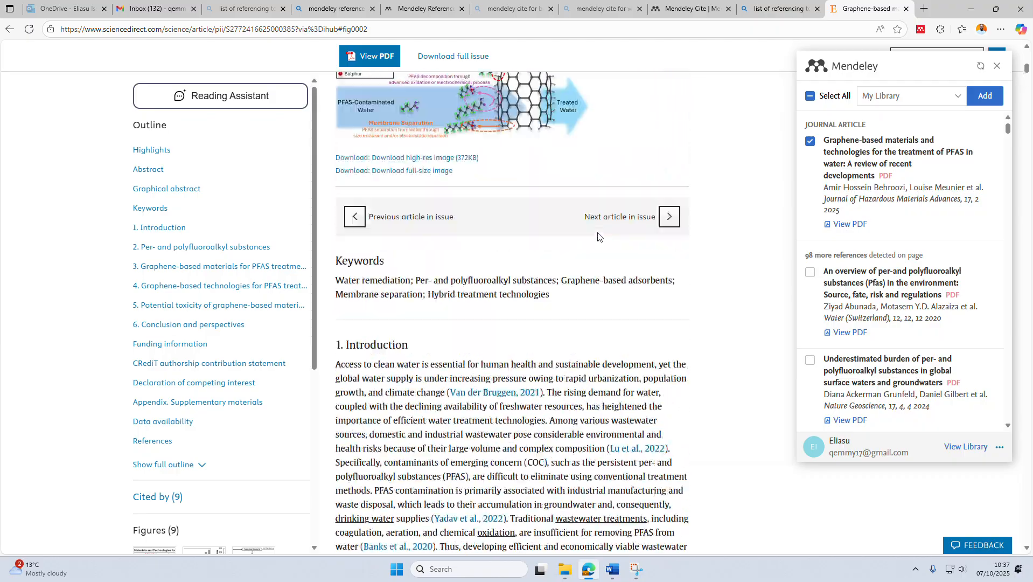
scroll(598, 237, "up", 15)
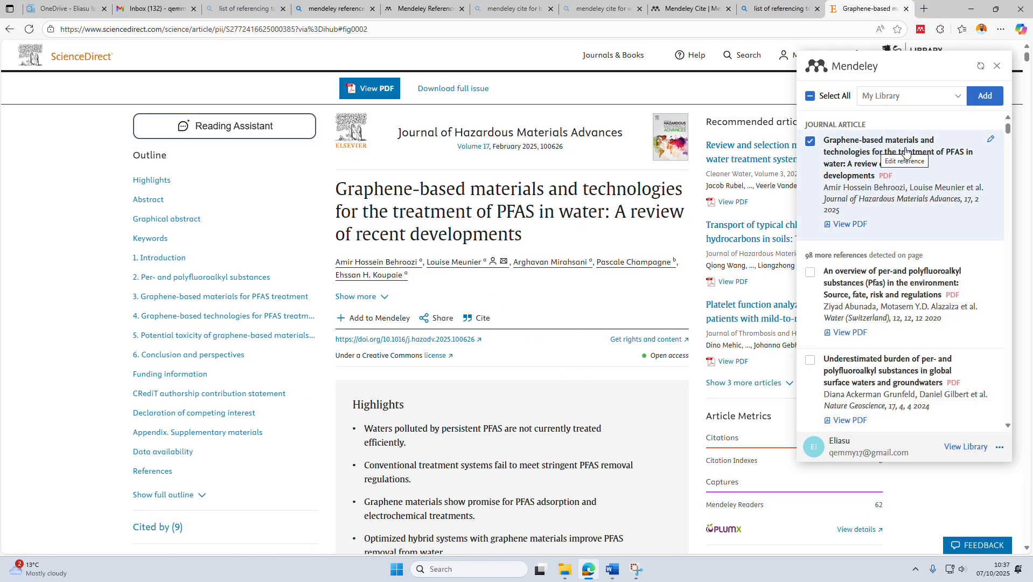
left_click(884, 104)
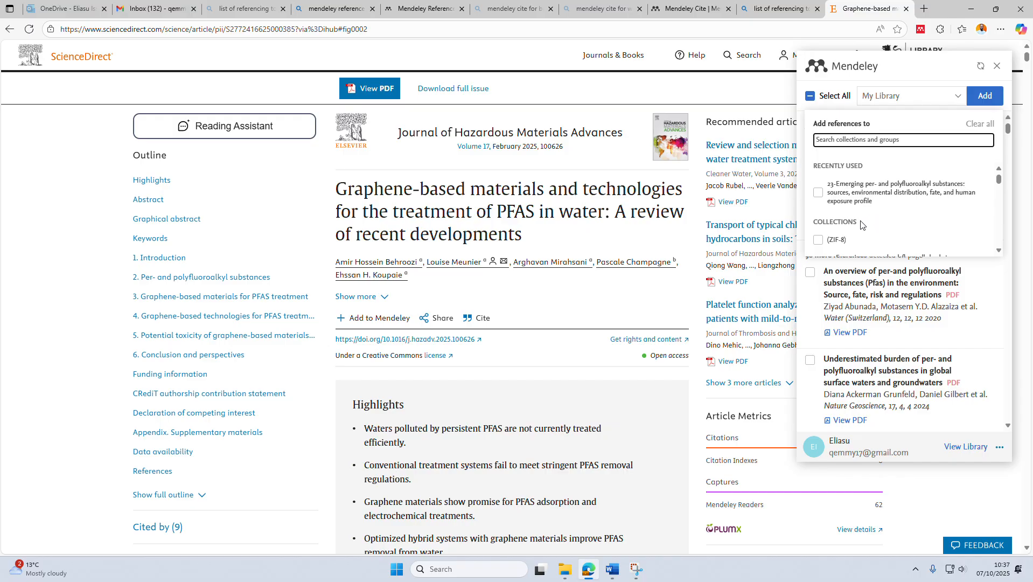
left_click(818, 193)
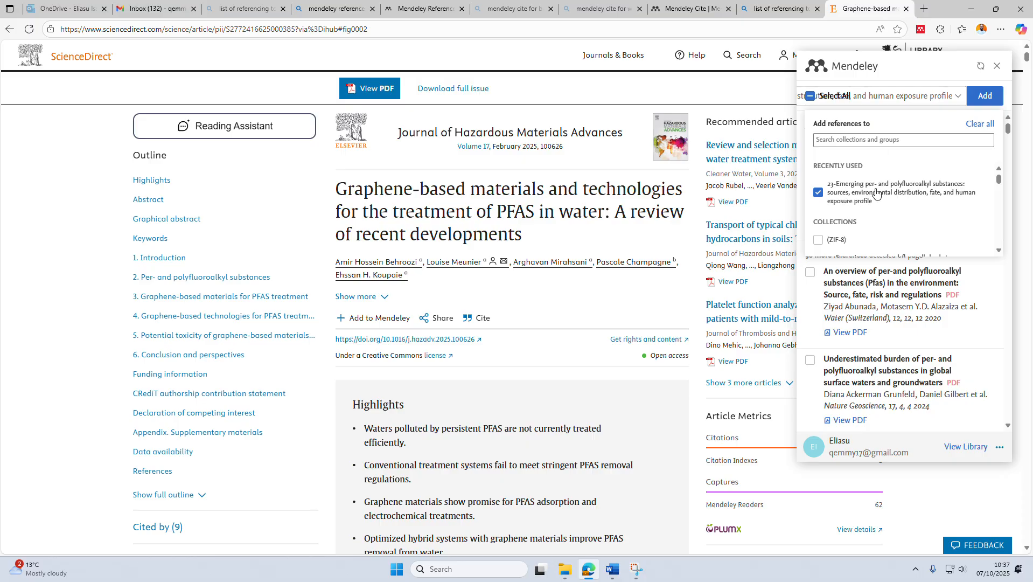
left_click(984, 97)
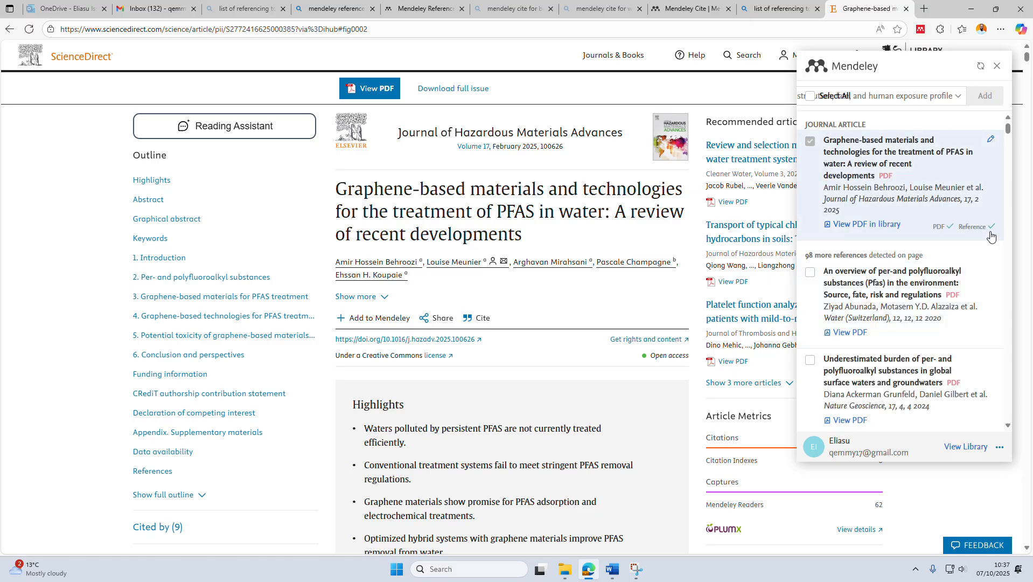
Step: Switch to Word and replace the DOI link in the Fig. 1 caption with a Mendeley citation of the graphene-based PFAS treatment article
left_click(607, 572)
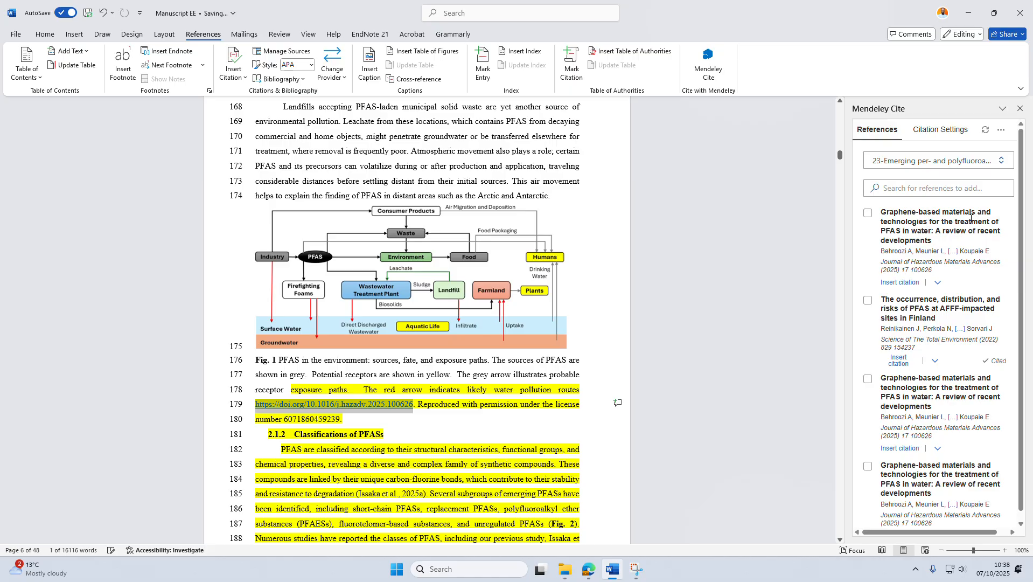
scroll(266, 373, "down", 1)
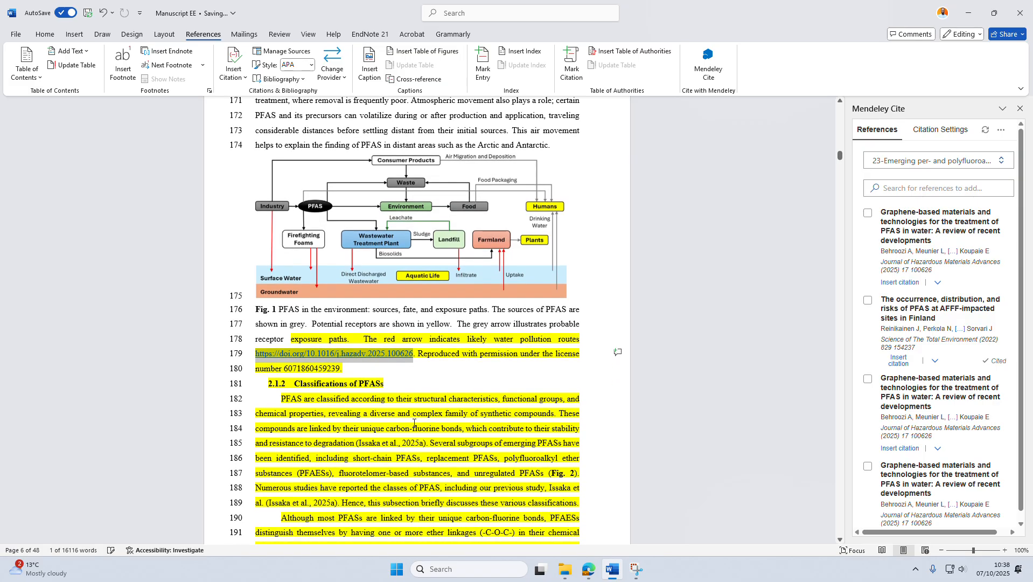
left_click(257, 350)
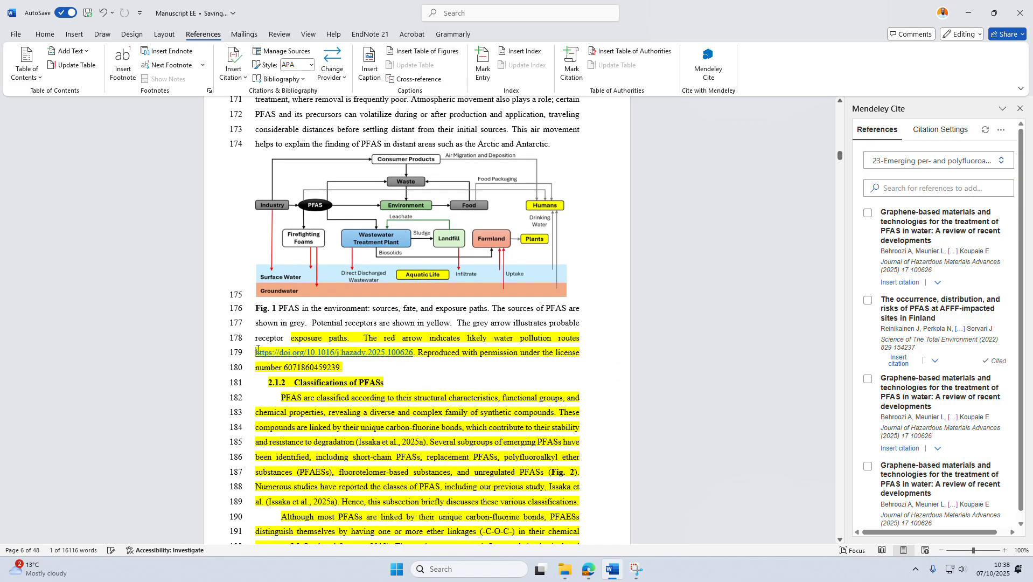
left_click_drag(254, 351, 413, 357)
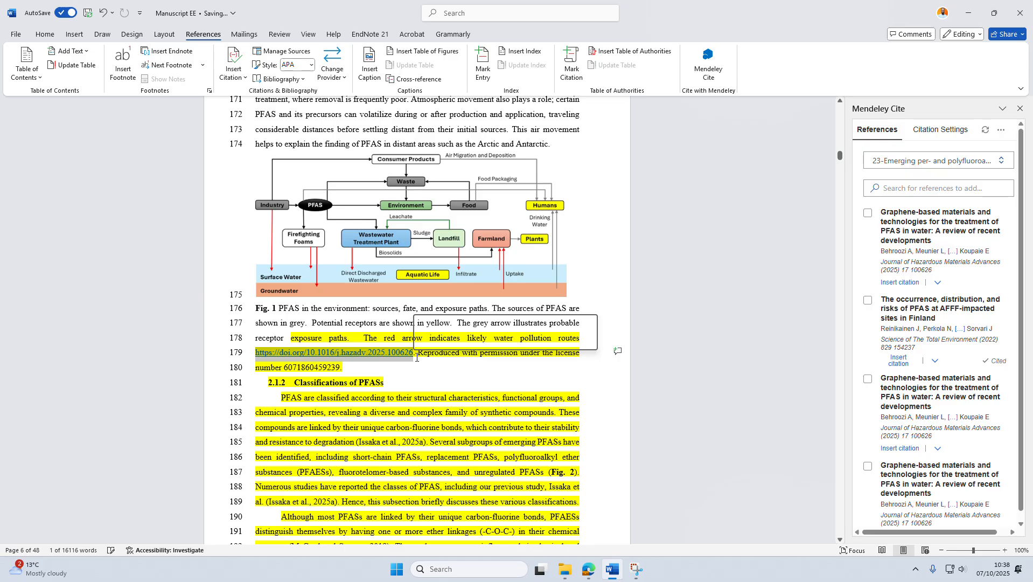
key("Delete")
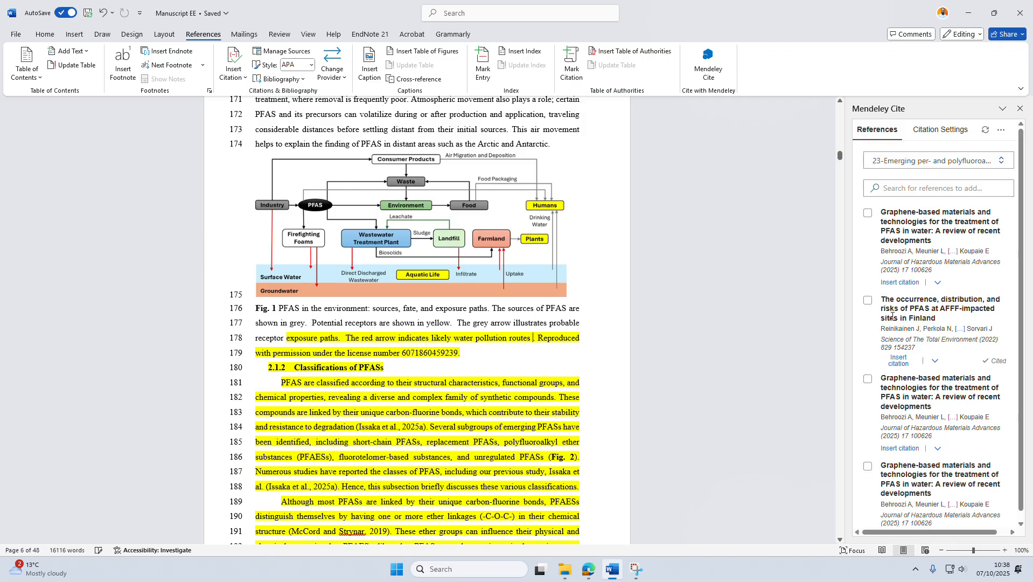
left_click(899, 282)
scroll(738, 238, "down", 3)
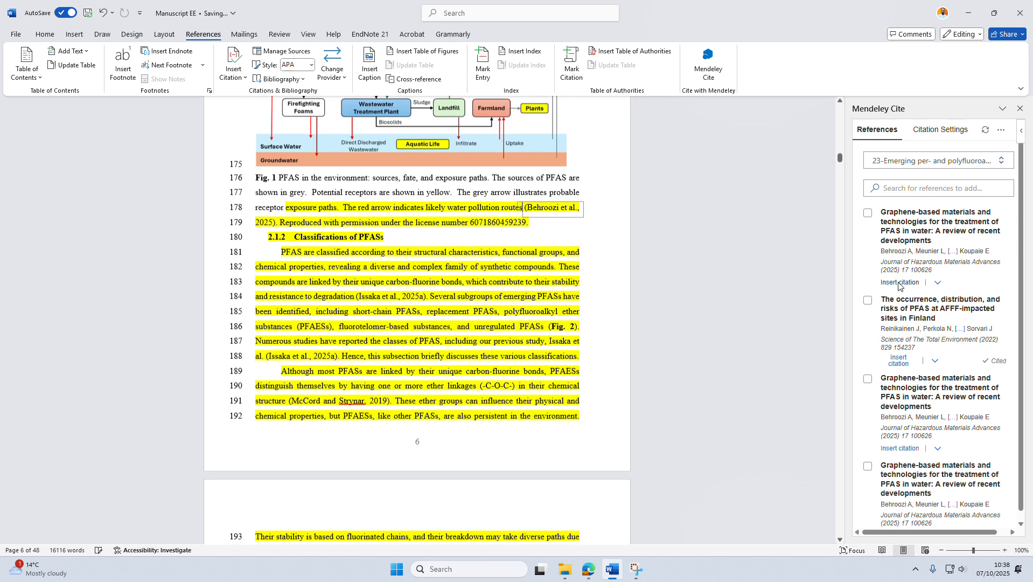
Step: Remove the yellow highlight from the Fig. 1 caption, from "The grey arrow illustrates" through the licence number sentence
scroll(541, 262, "up", 1)
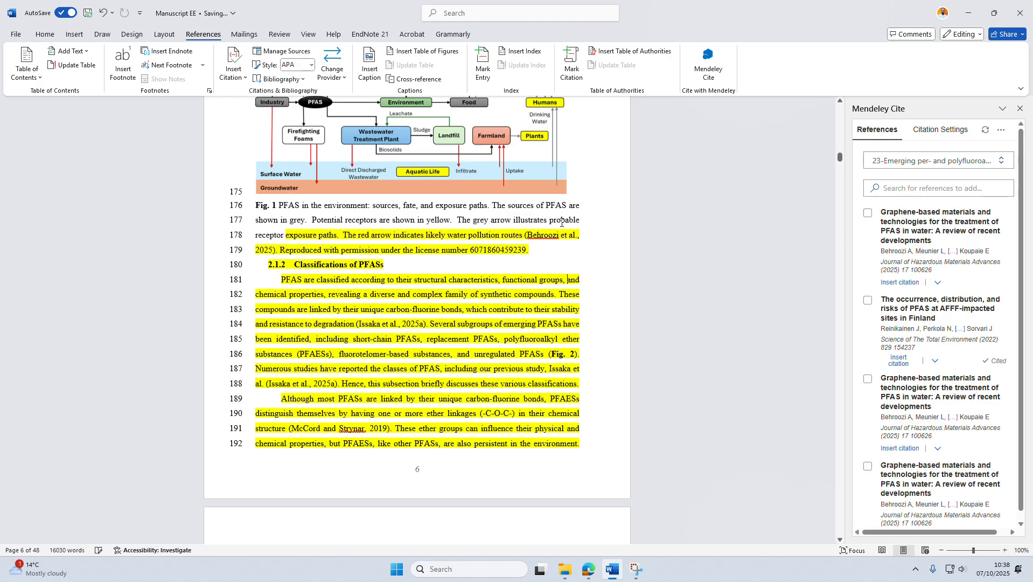
left_click_drag(541, 262, 456, 223)
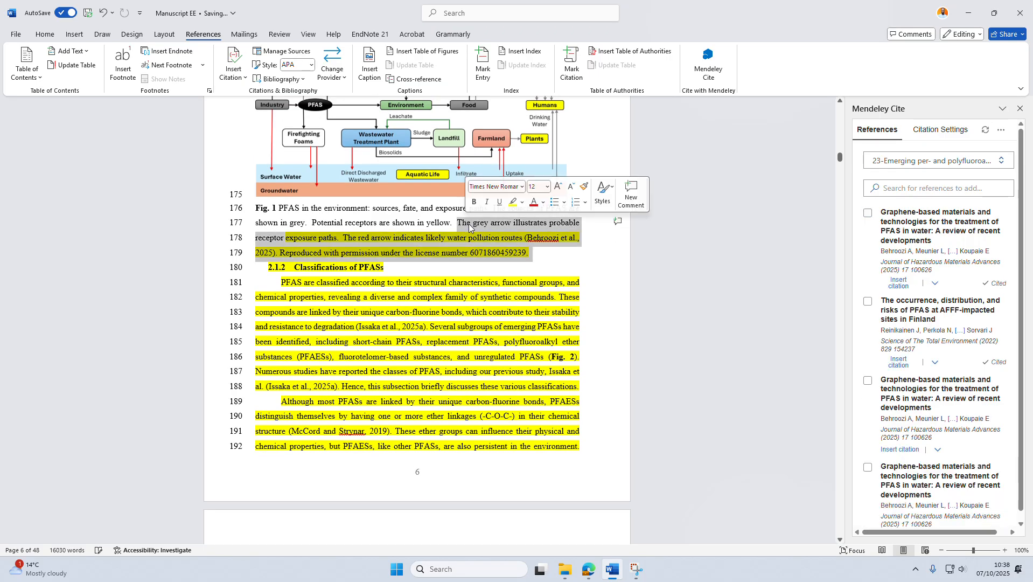
left_click(45, 33)
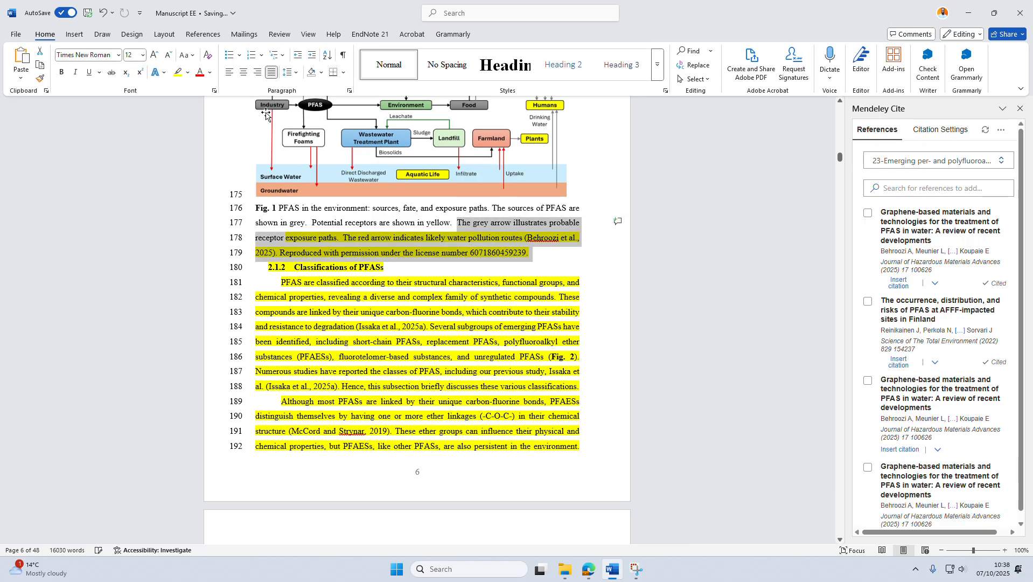
left_click(187, 72)
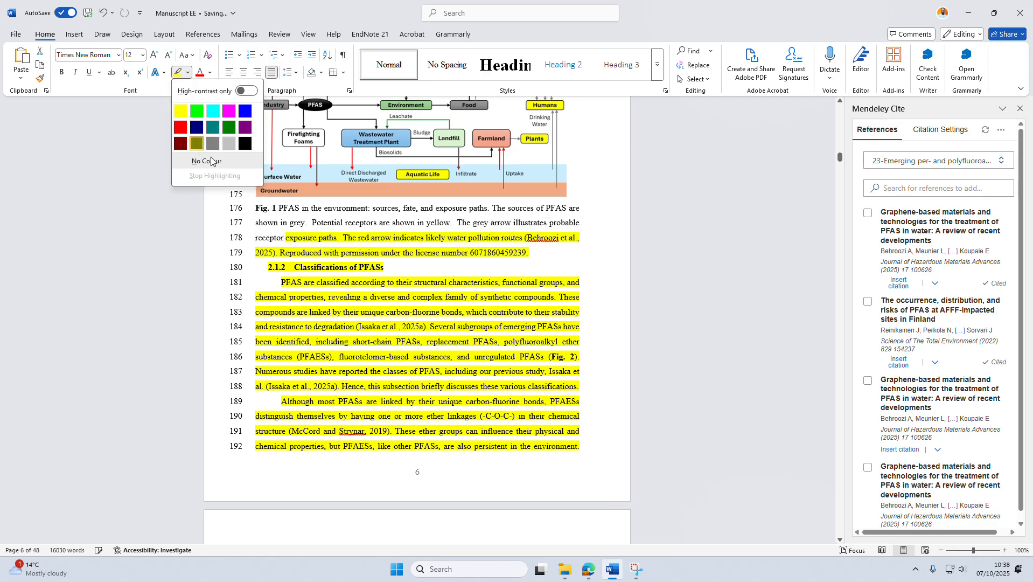
left_click(210, 165)
left_click(575, 271)
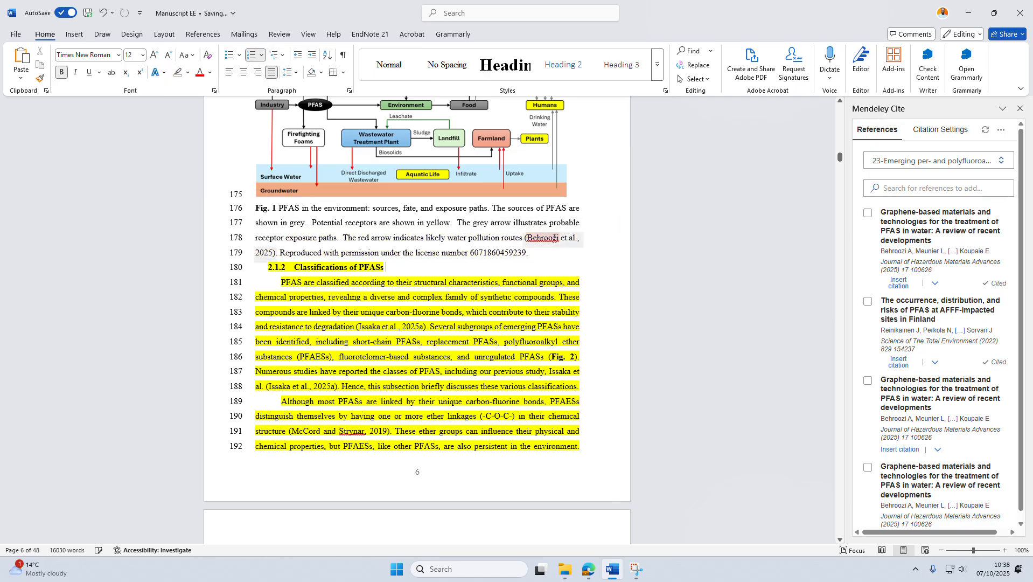
Step: Remove the yellow highlight from the heading "2.1.2 Classifications of PFASs" and the first paragraph below it
scroll(549, 275, "up", 1)
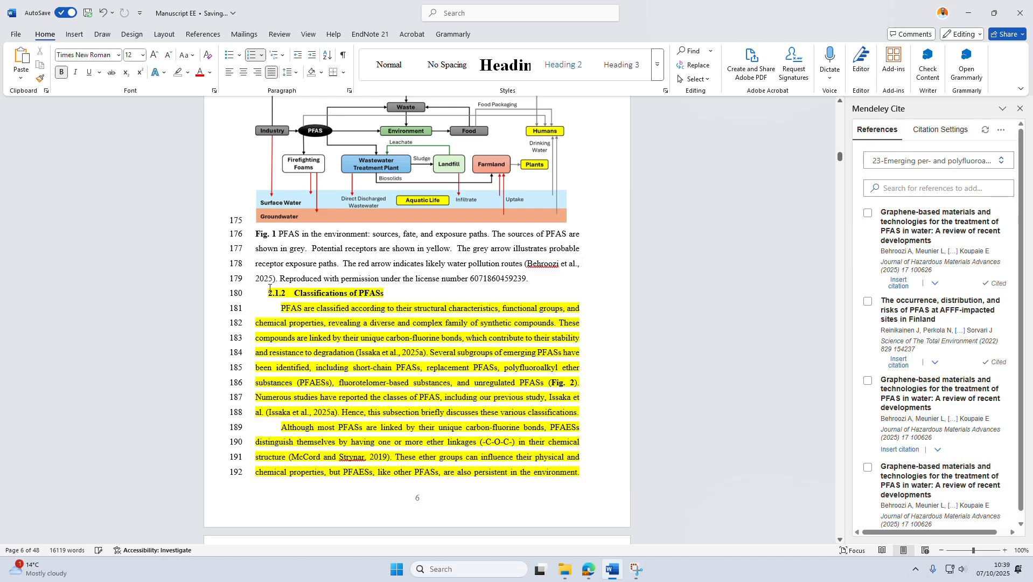
left_click_drag(279, 278, 581, 412)
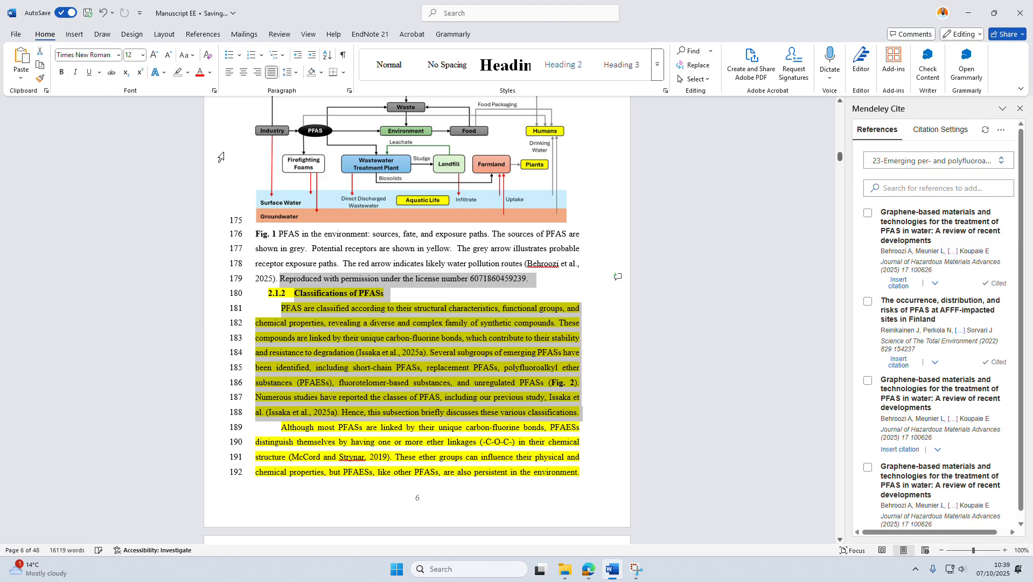
left_click(178, 72)
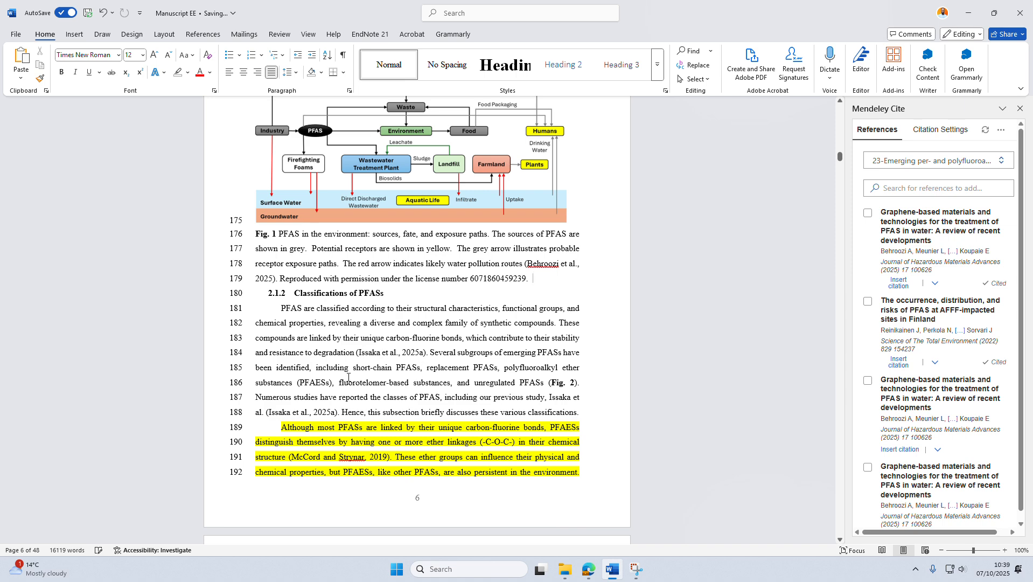
Step: Select the author name inside the in-text citation near the end of section 2.1.2's first paragraph
left_click_drag(292, 415, 271, 412)
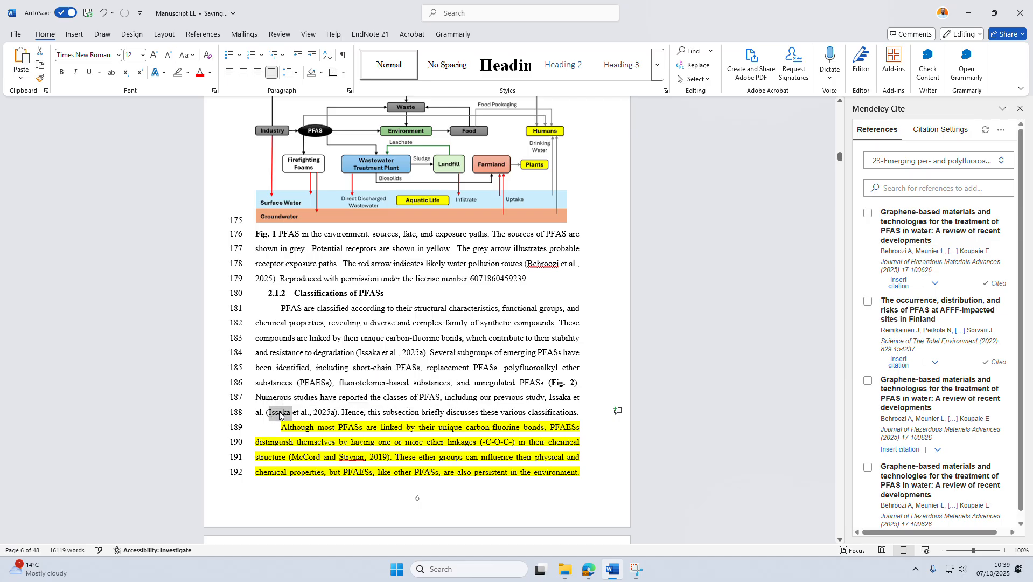